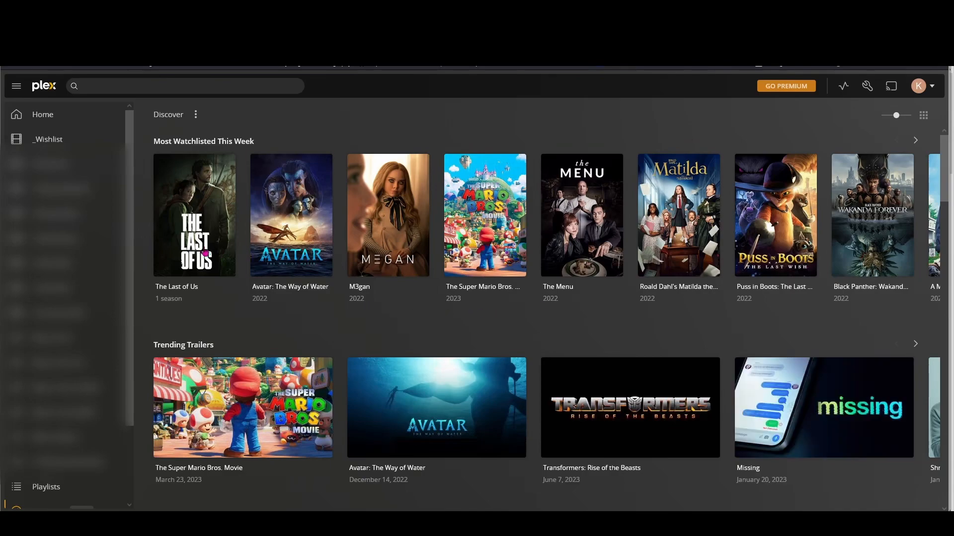
Open the _Wishlist library in Plex and confirm it has no titles yet
{"action": "left_click", "coordinate": [47, 144]}
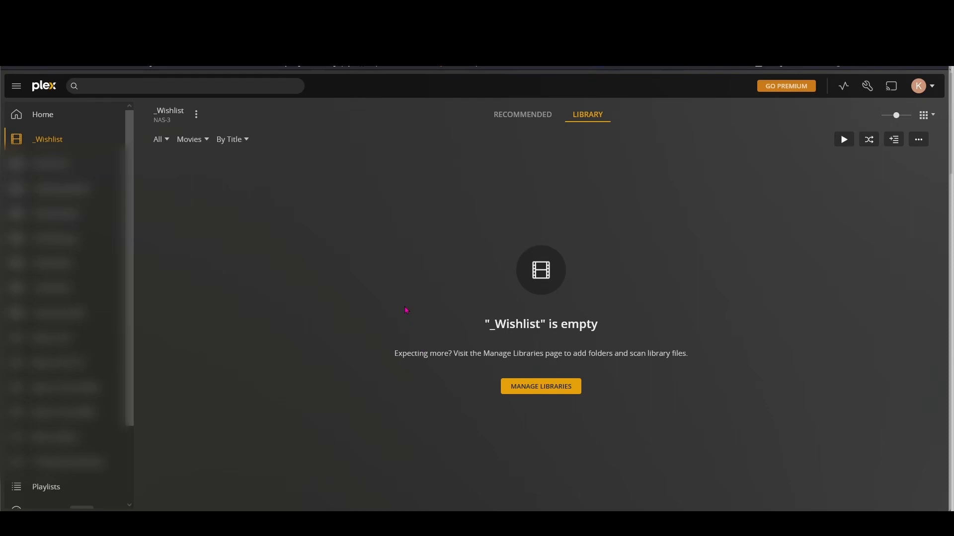
Duplicate the _Plex10s sample video in the Demo folder and rename the copy Dune (2023).mp4
{"action": "mouse_move", "coordinate": [500, 524]}
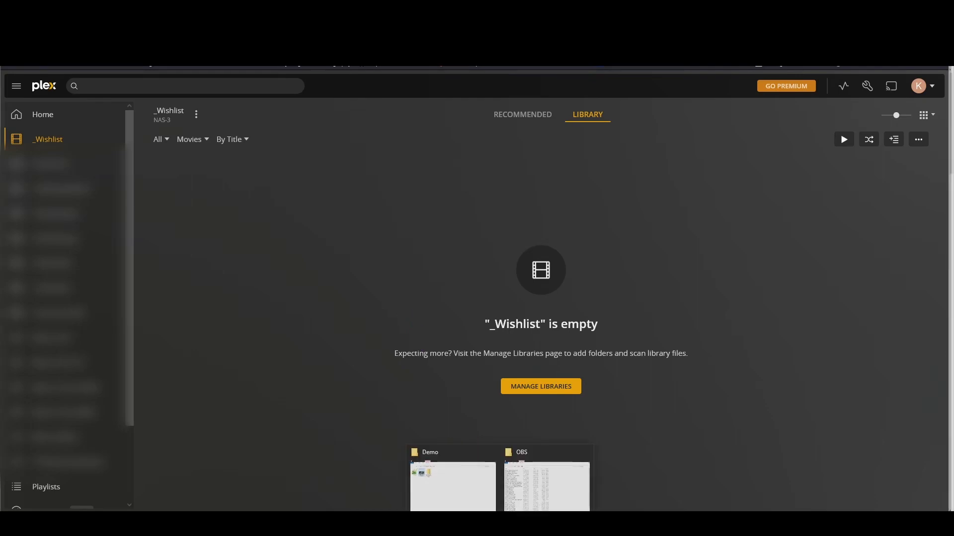
{"action": "left_click", "coordinate": [457, 495]}
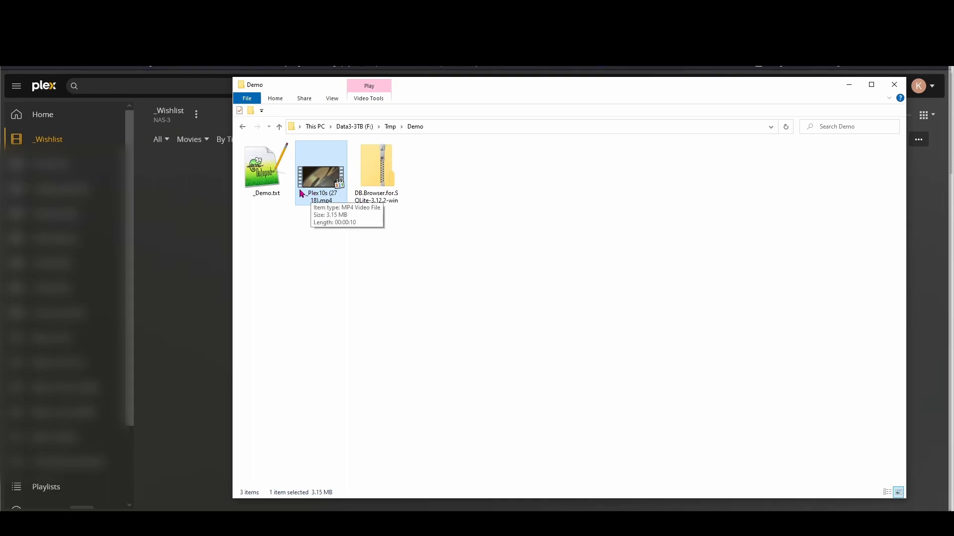
{"action": "key", "text": "ctrl+c"}
{"action": "key", "text": "ctrl+v"}
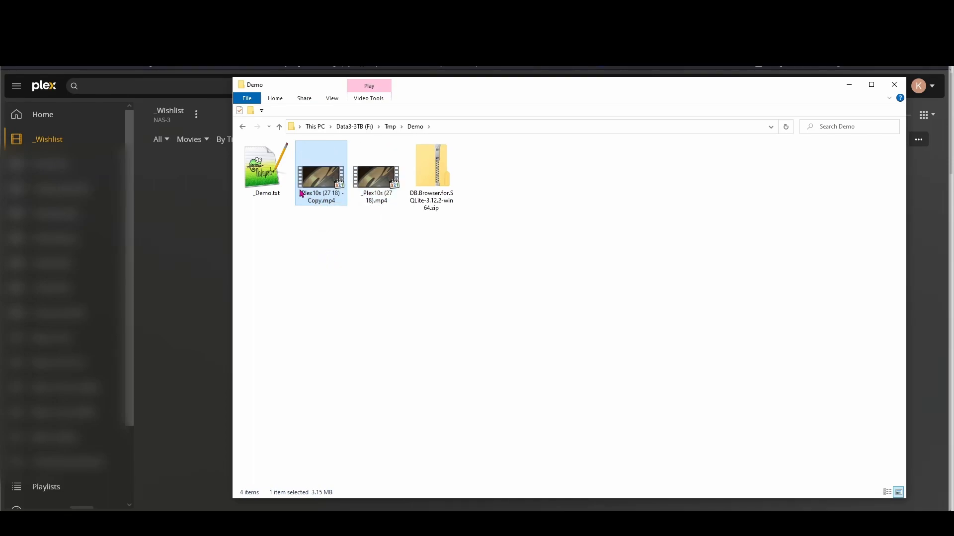
{"action": "left_click", "coordinate": [323, 201]}
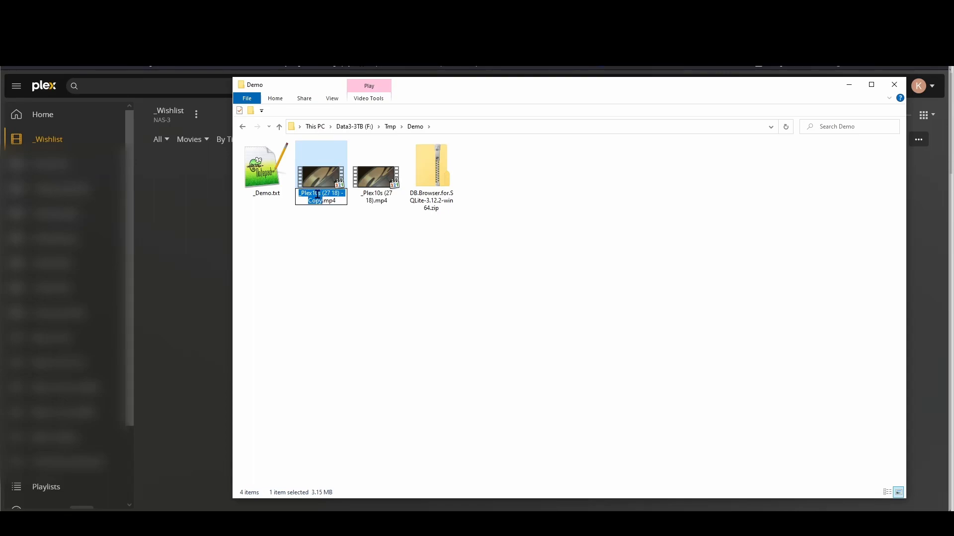
{"action": "type", "text": "Dune ("}
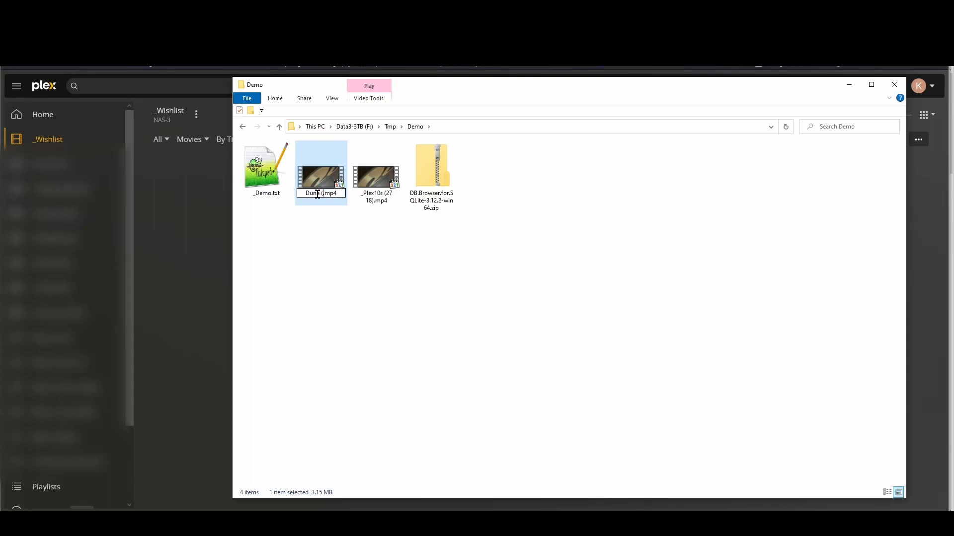
{"action": "type", "text": "2023)"}
{"action": "key", "text": "Return"}
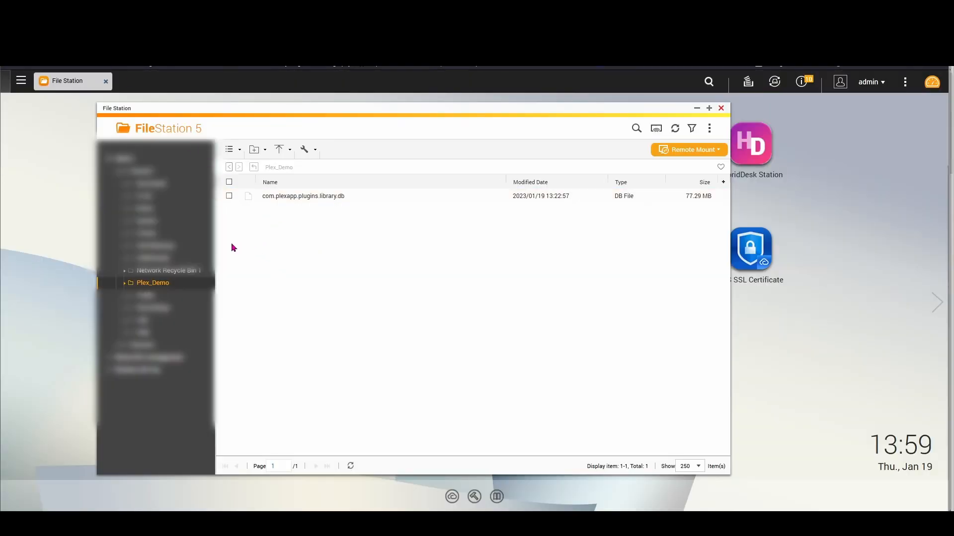
Refresh the Plex_Demo folder and upload Dune (2023).mp4 into it from the Demo folder
{"action": "left_click", "coordinate": [161, 284]}
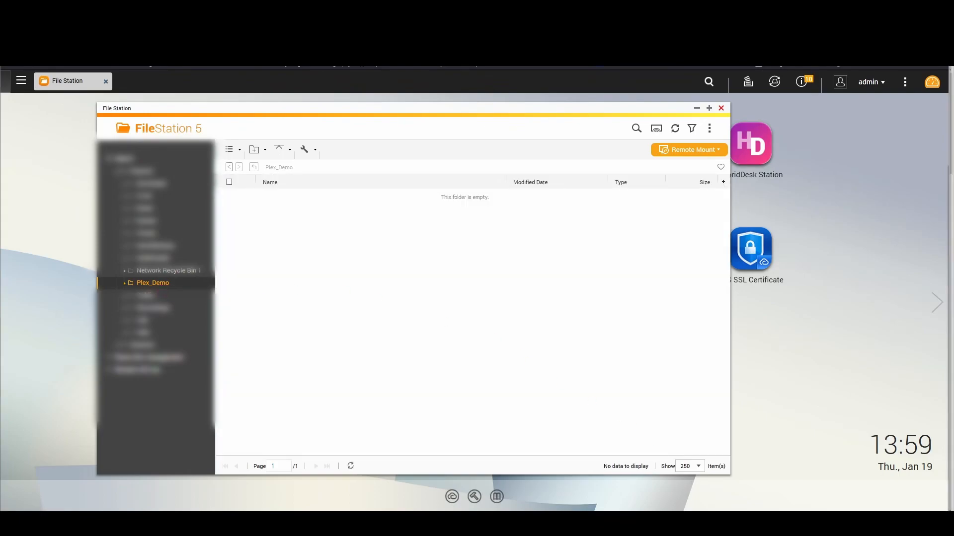
{"action": "left_click", "coordinate": [478, 443]}
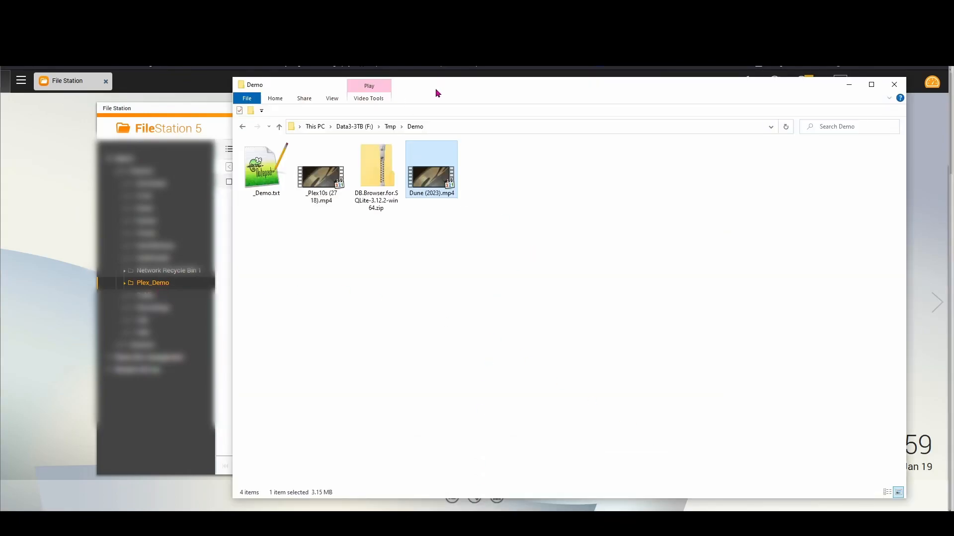
{"action": "left_click_drag", "start_coordinate": [436, 88], "coordinate": [622, 91]}
{"action": "left_click_drag", "start_coordinate": [617, 174], "coordinate": [290, 263]}
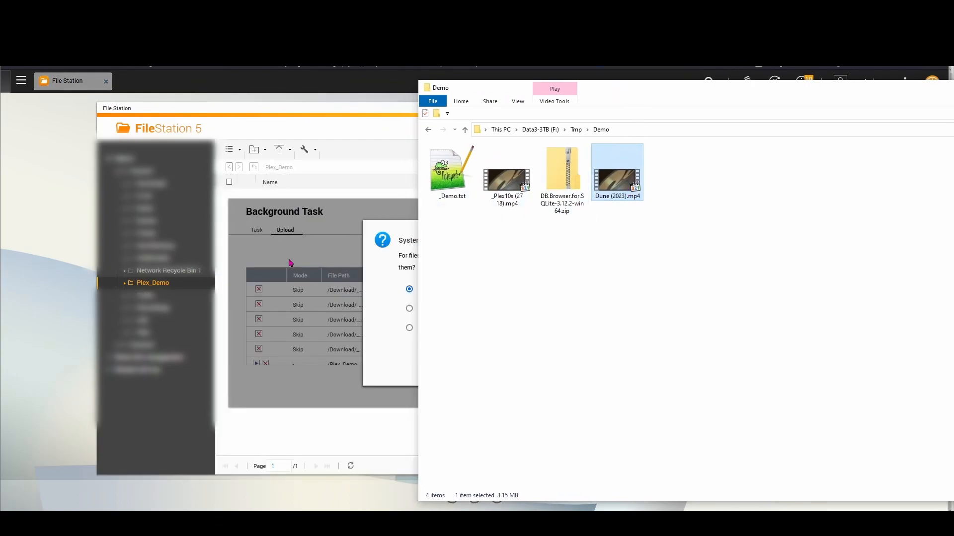
{"action": "left_click", "coordinate": [415, 347]}
{"action": "left_click", "coordinate": [489, 366]}
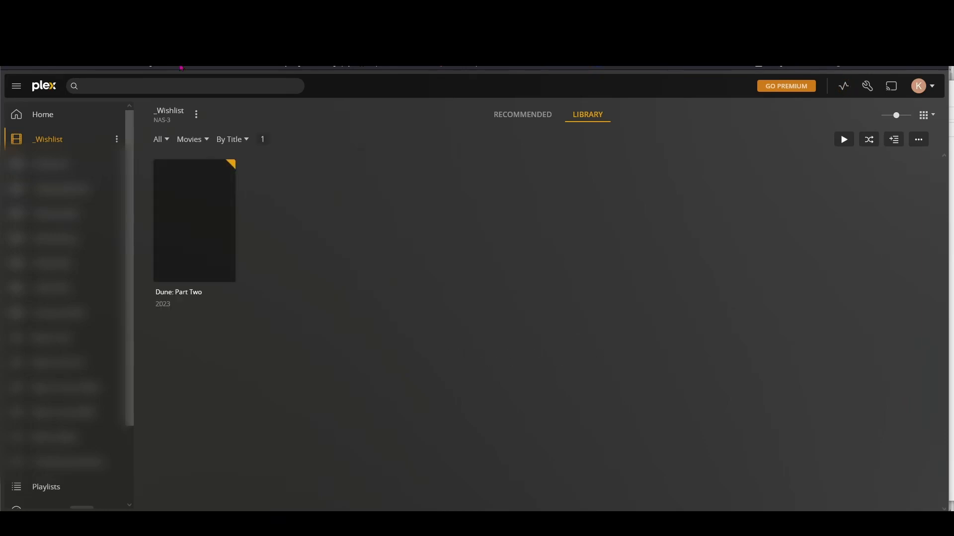
Open the Dune: Part Two details page, then bring the Demo folder window forward
{"action": "left_click", "coordinate": [197, 265]}
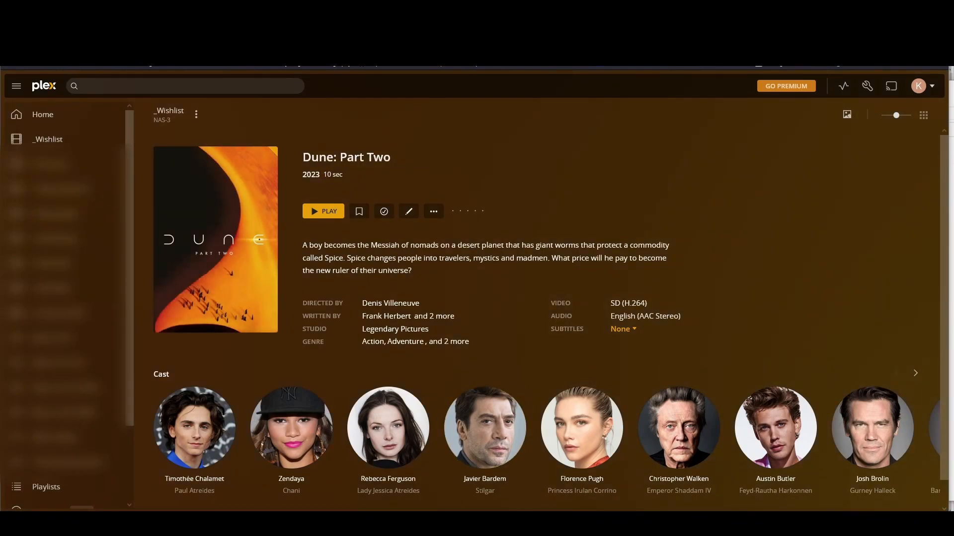
{"action": "left_click", "coordinate": [475, 495]}
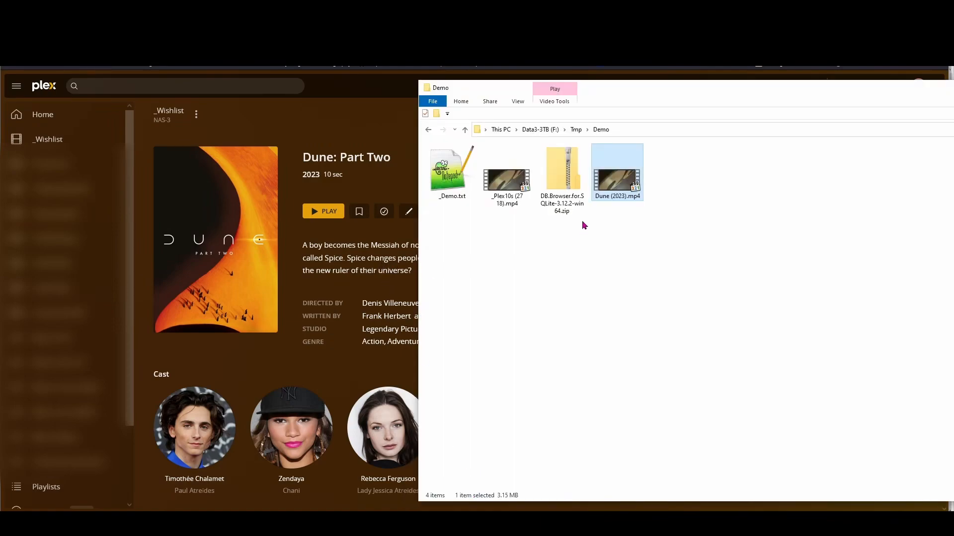
Duplicate Dune (2023).mp4 and rename the copy M3gan.mp4
{"action": "key", "text": "ctrl+c"}
{"action": "key", "text": "ctrl+v"}
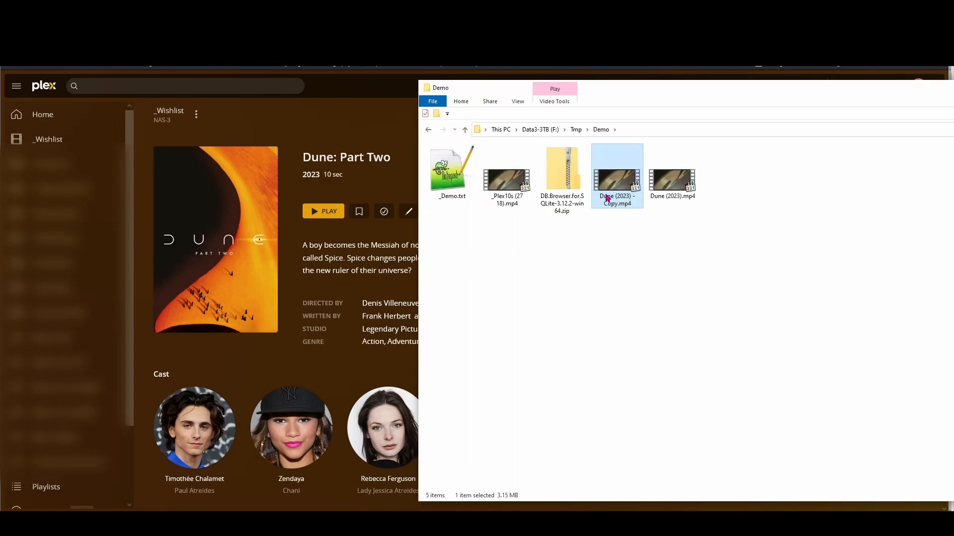
{"action": "left_click", "coordinate": [606, 199]}
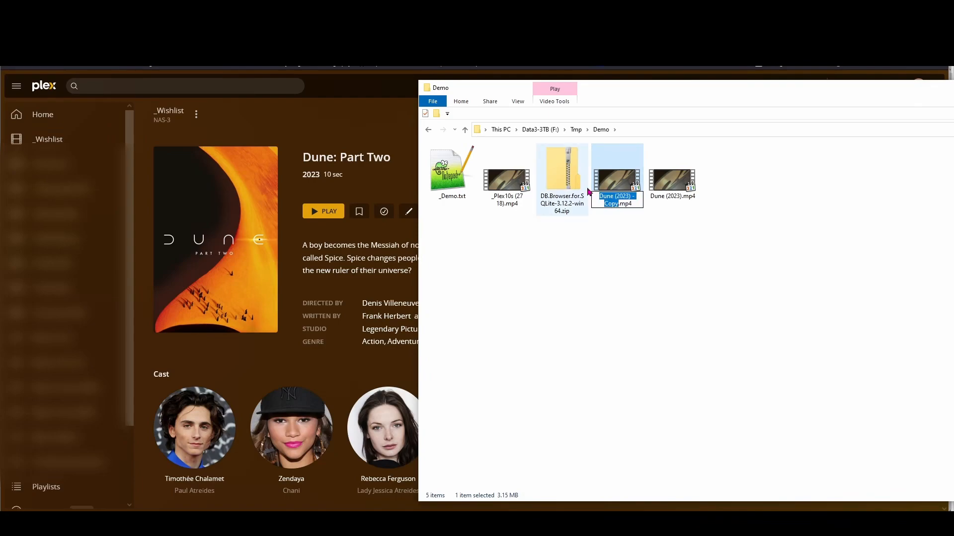
{"action": "type", "text": "M3gan"}
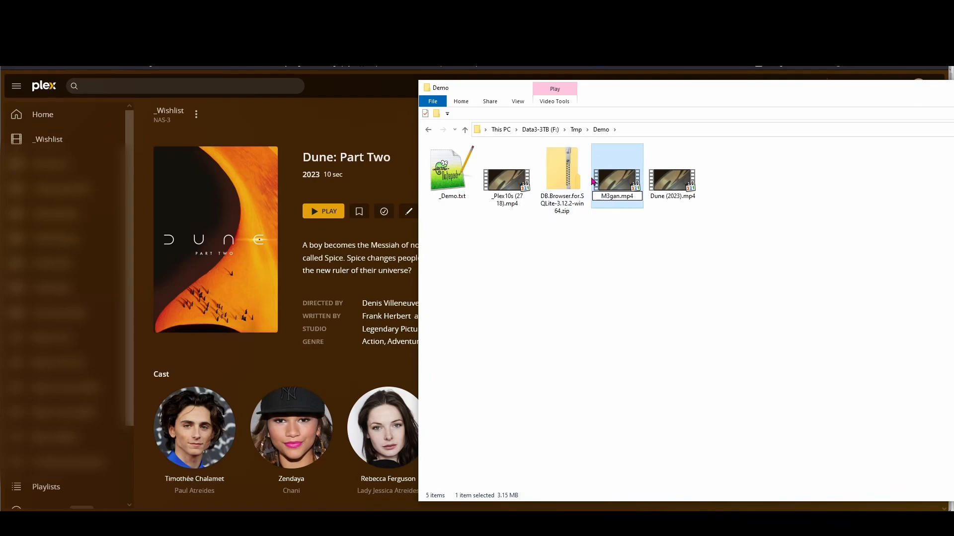
{"action": "key", "text": "Return"}
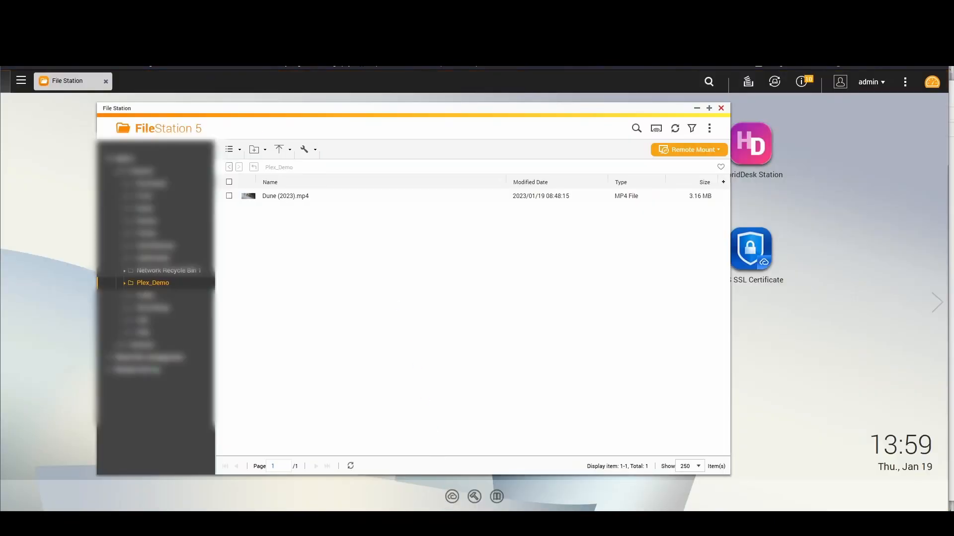
Upload M3gan.mp4 into the NAS Plex_Demo folder and confirm the prompt
{"action": "left_click", "coordinate": [472, 488]}
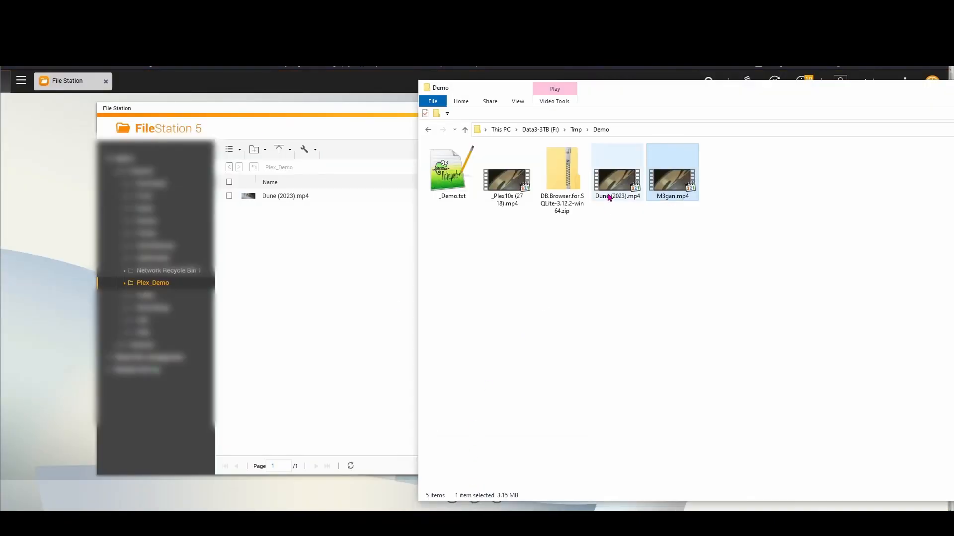
{"action": "left_click_drag", "start_coordinate": [622, 198], "coordinate": [323, 249]}
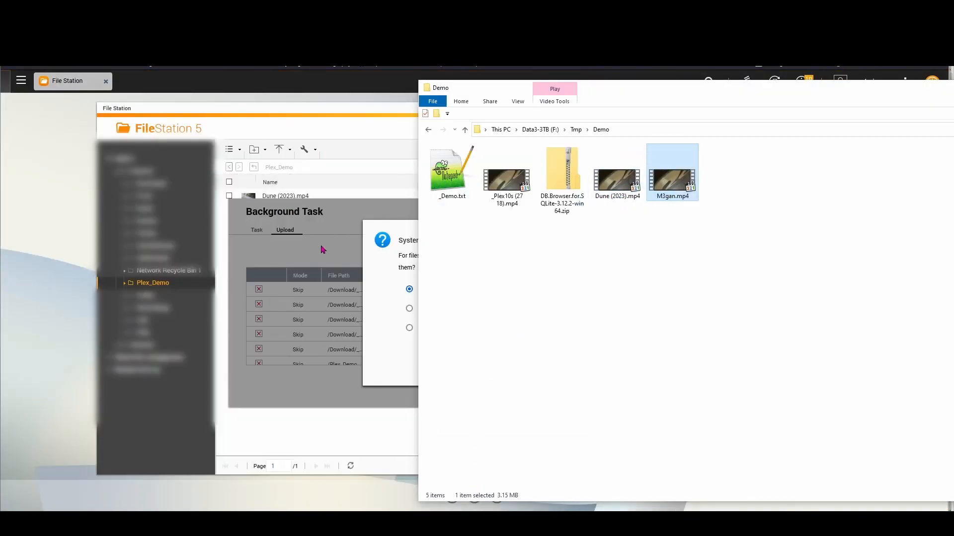
{"action": "left_click", "coordinate": [494, 367]}
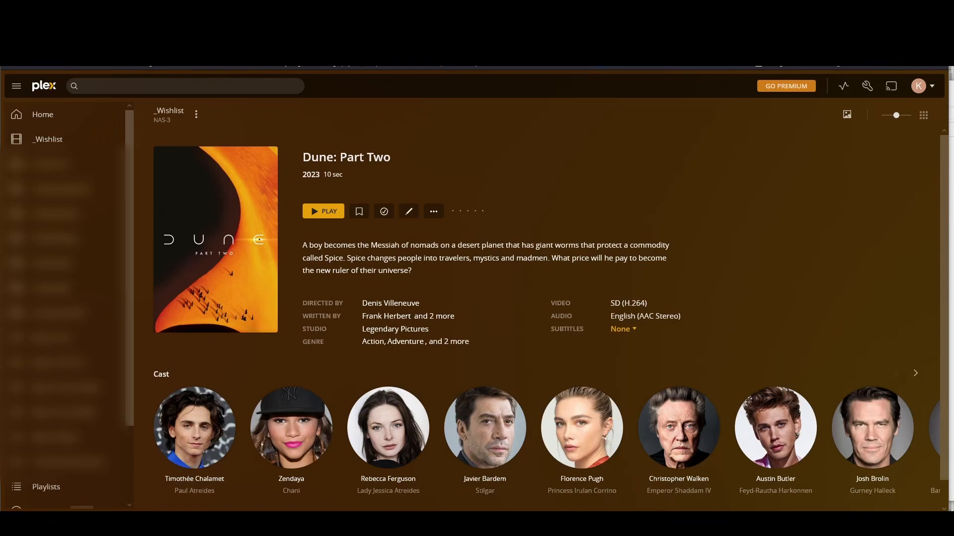
View M3GAN's details in _Wishlist, showing a 10 sec runtime, then return to the library grid
{"action": "left_click", "coordinate": [47, 139]}
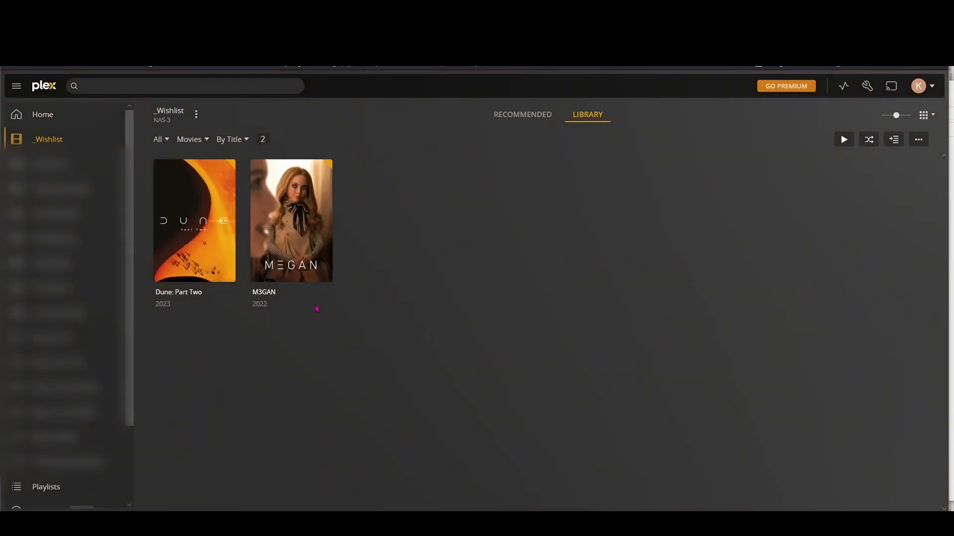
{"action": "left_click", "coordinate": [290, 261]}
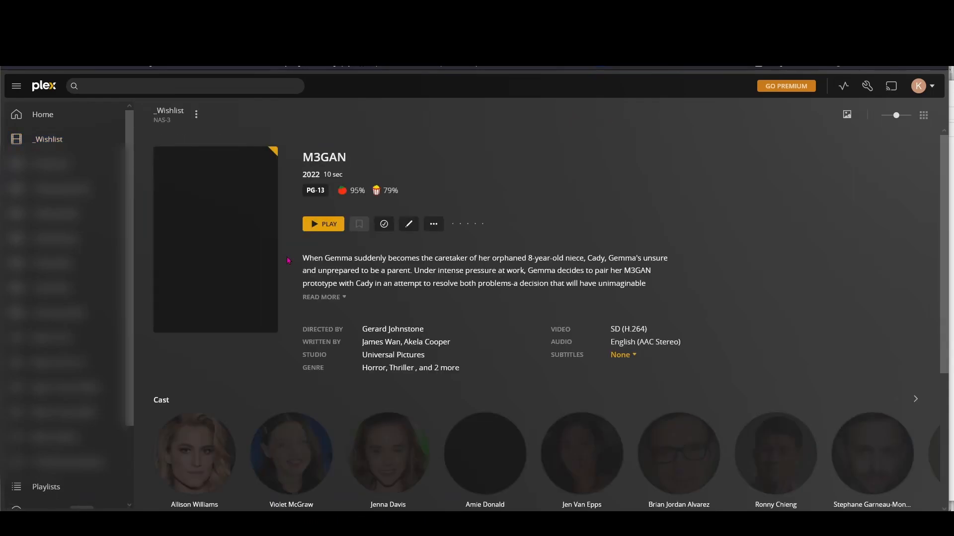
{"action": "left_click", "coordinate": [51, 143]}
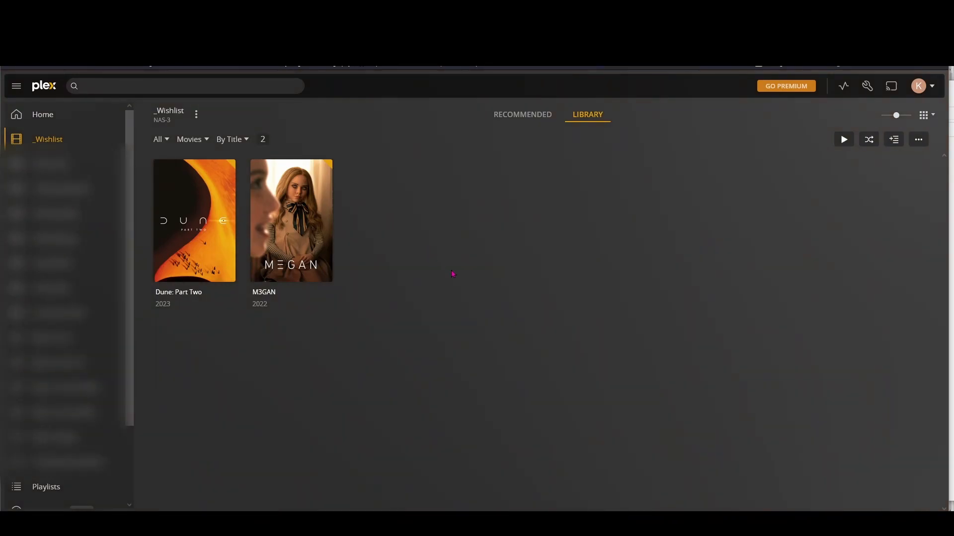
{"action": "left_click", "coordinate": [263, 263]}
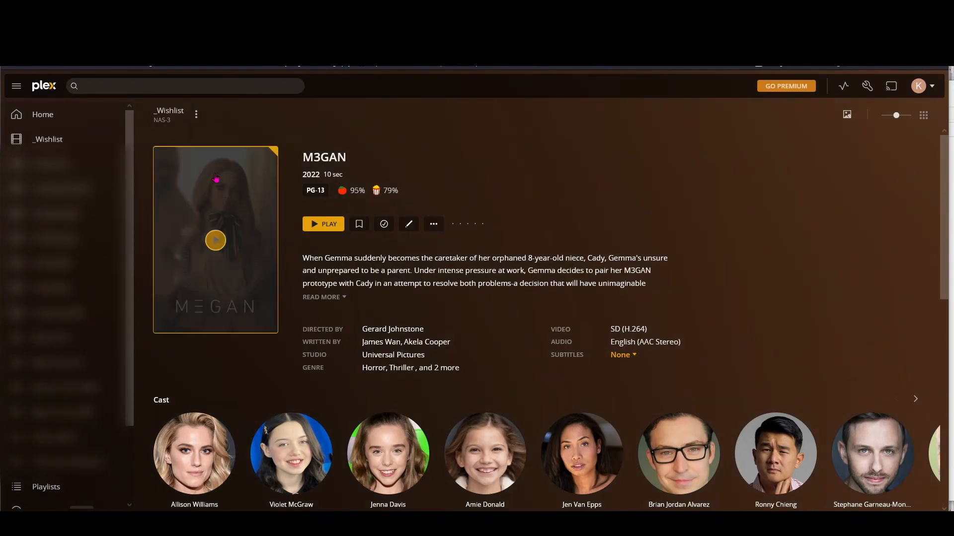
{"action": "left_click", "coordinate": [55, 142]}
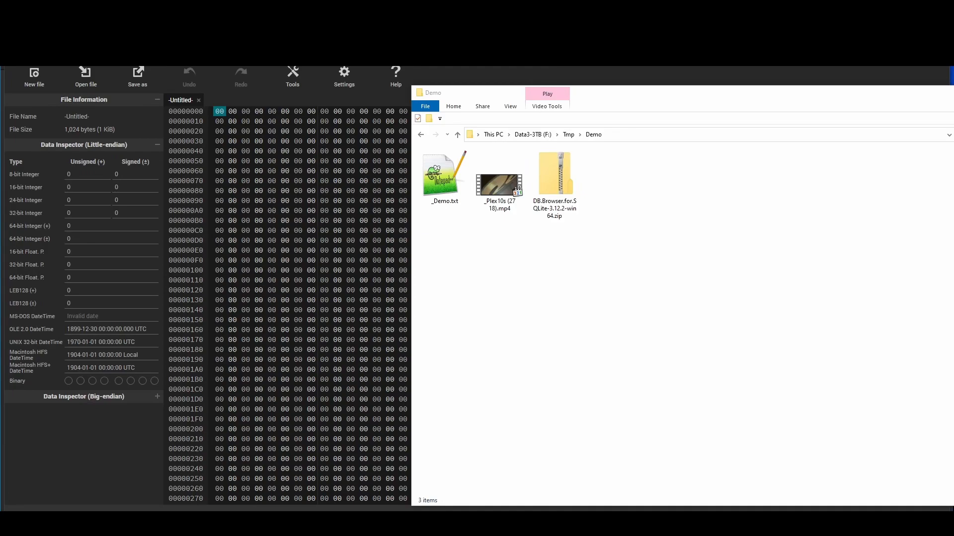
{"action": "right_click", "coordinate": [497, 193]}
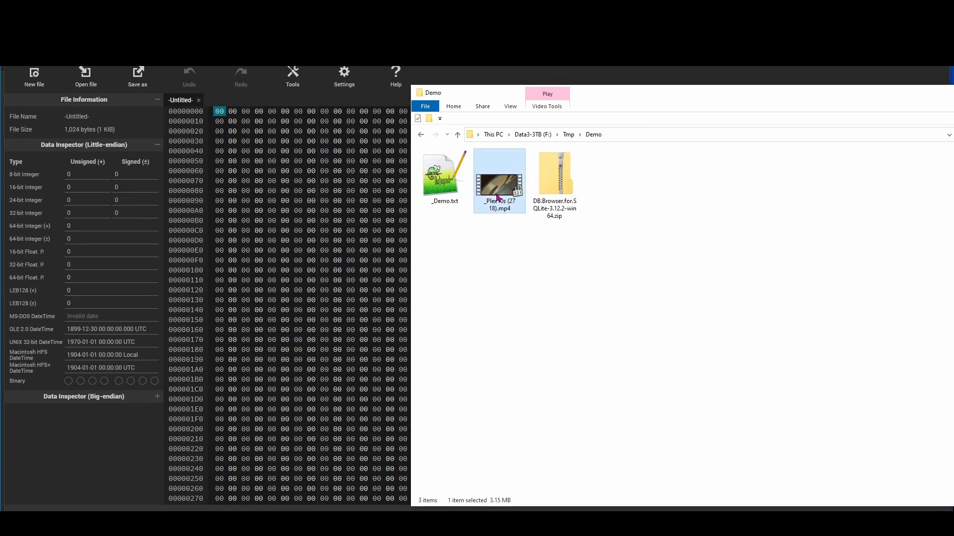
{"action": "left_click", "coordinate": [529, 223]}
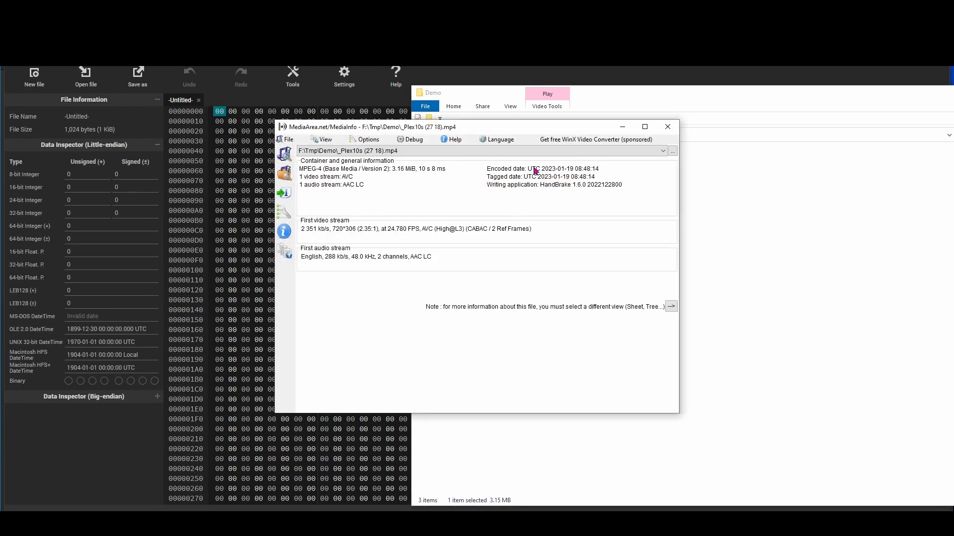
{"action": "left_click", "coordinate": [671, 131]}
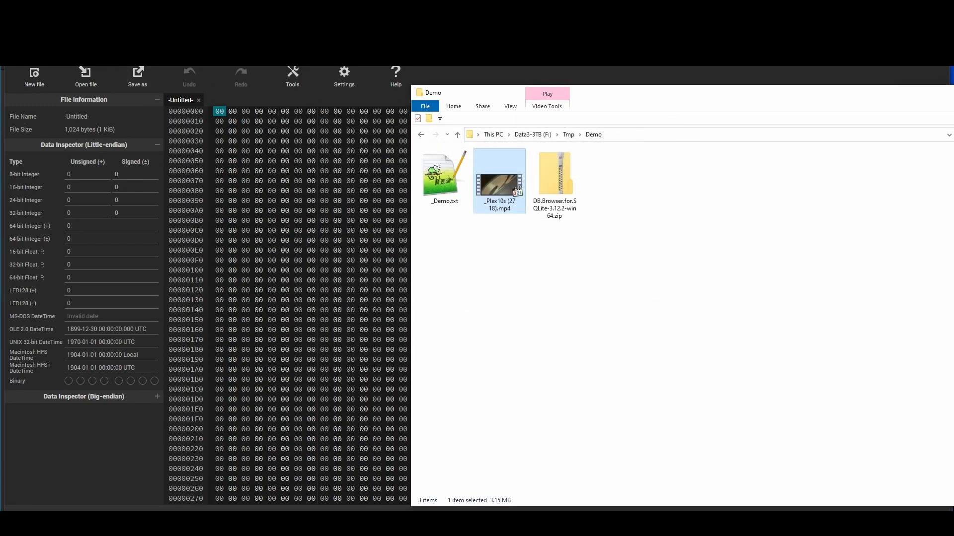
{"action": "right_click", "coordinate": [552, 45]}
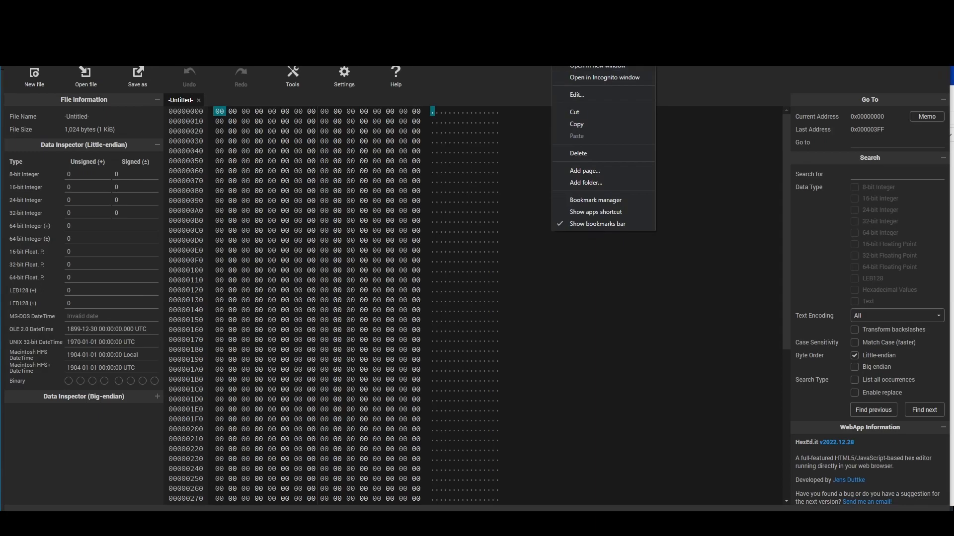
Convert decimal 10008 to hexadecimal on Calculator.net, giving 2718
{"action": "left_click", "coordinate": [578, 54]}
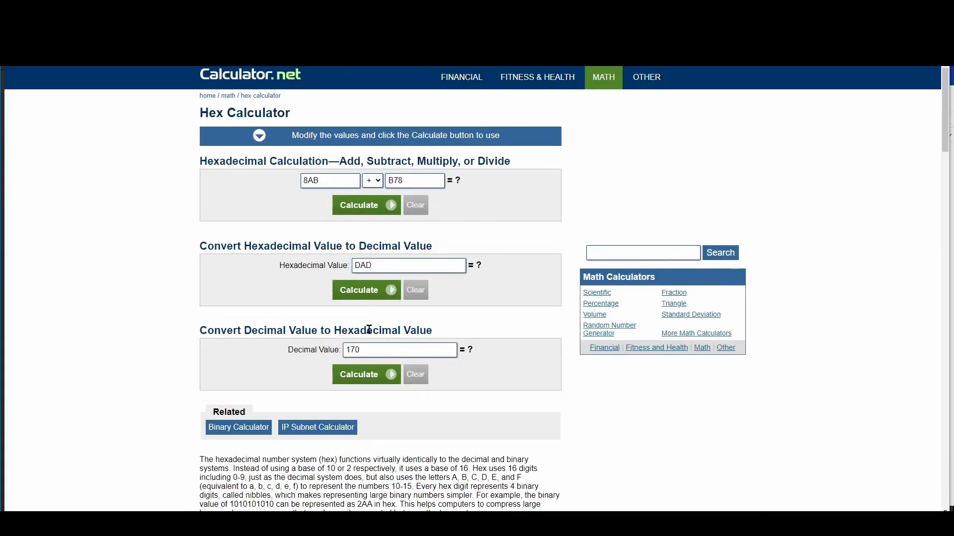
{"action": "left_click_drag", "start_coordinate": [373, 352], "coordinate": [304, 347]}
{"action": "type", "text": "1"}
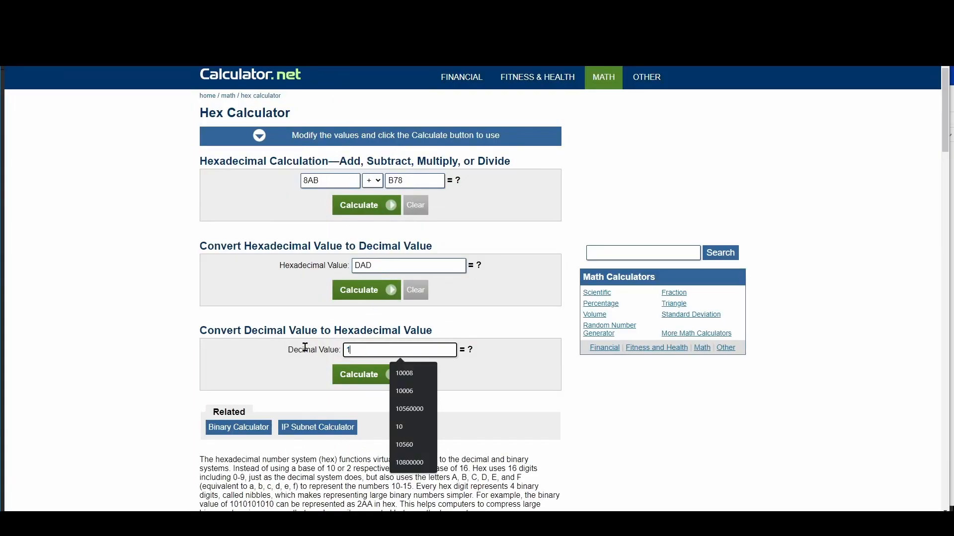
{"action": "type", "text": "0008"}
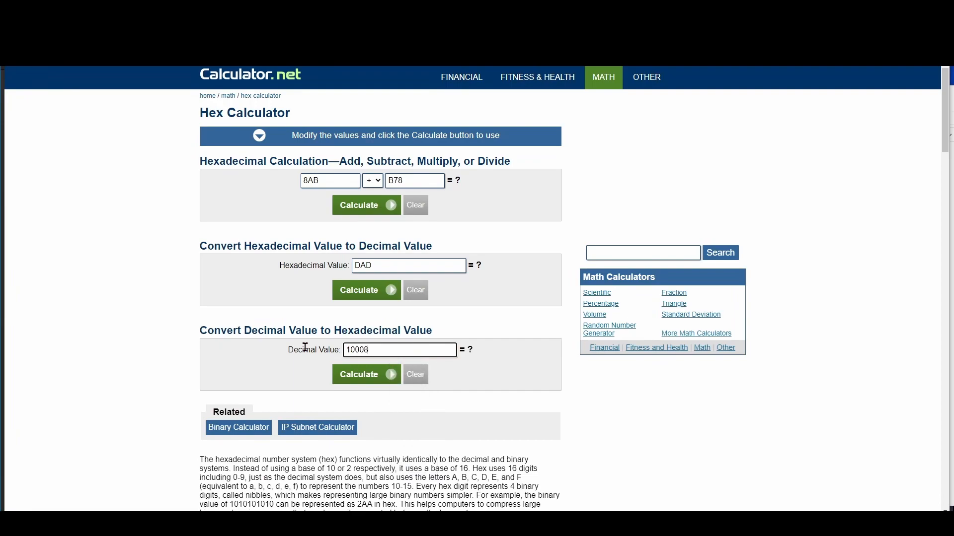
{"action": "left_click", "coordinate": [374, 380]}
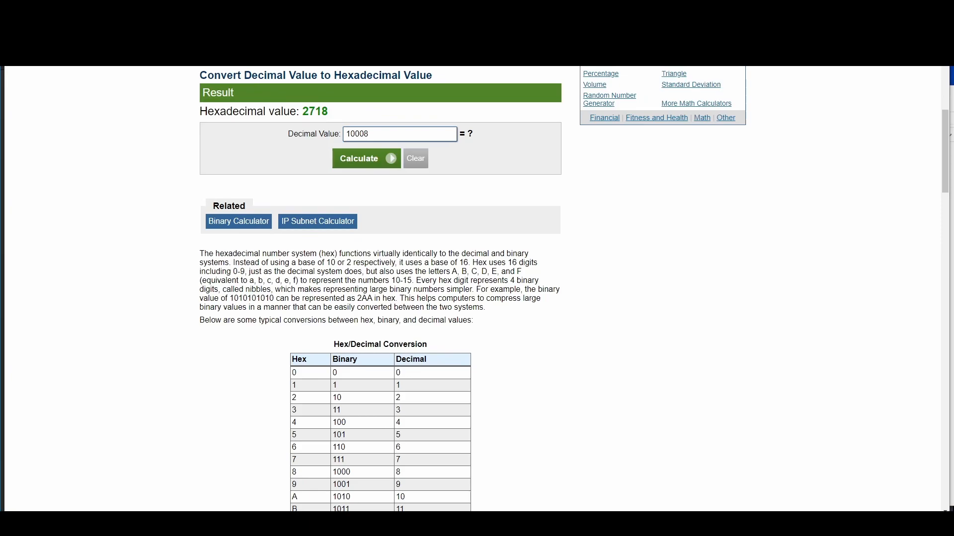
{"action": "key", "text": "ctrl+Tab"}
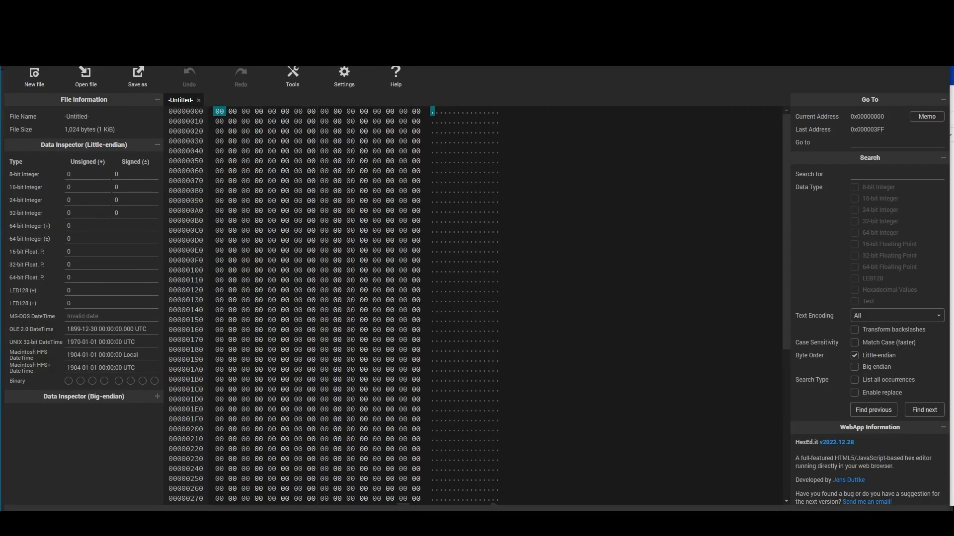
Load _Plex10s (27 18).mp4 into HexEd.it and select 00 00 27 18 at 0x40 and 0xB7
{"action": "mouse_move", "coordinate": [499, 524]}
{"action": "left_click", "coordinate": [455, 495]}
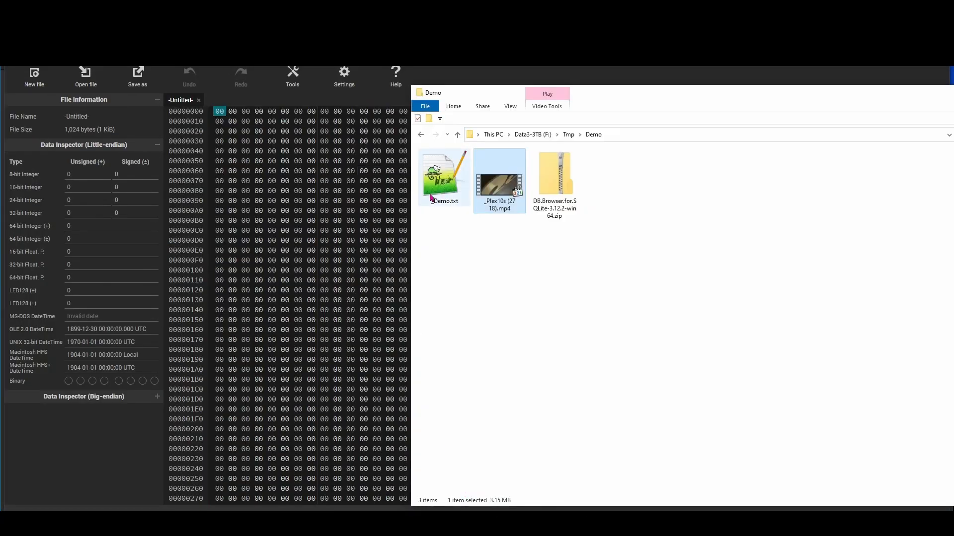
{"action": "mouse_move", "coordinate": [505, 209]}
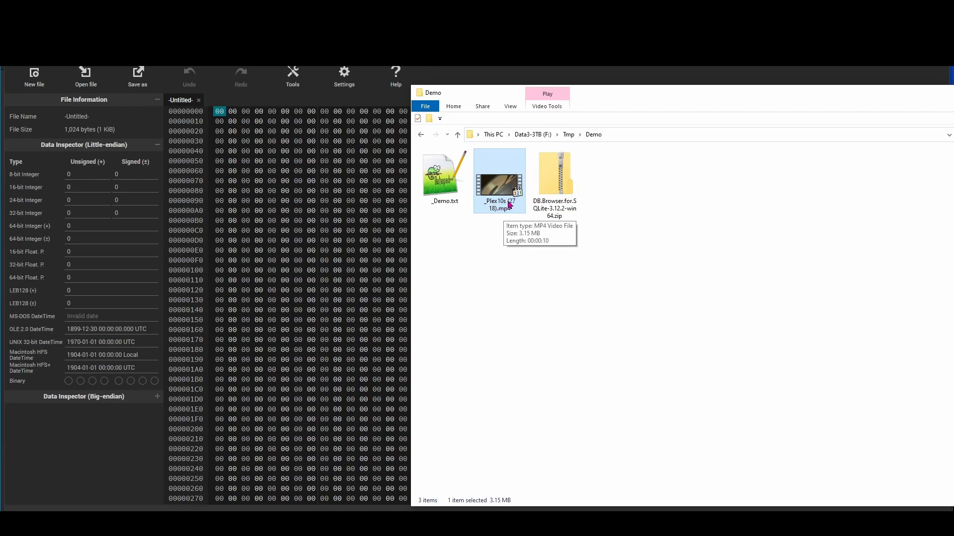
{"action": "left_click_drag", "start_coordinate": [497, 189], "coordinate": [326, 220]}
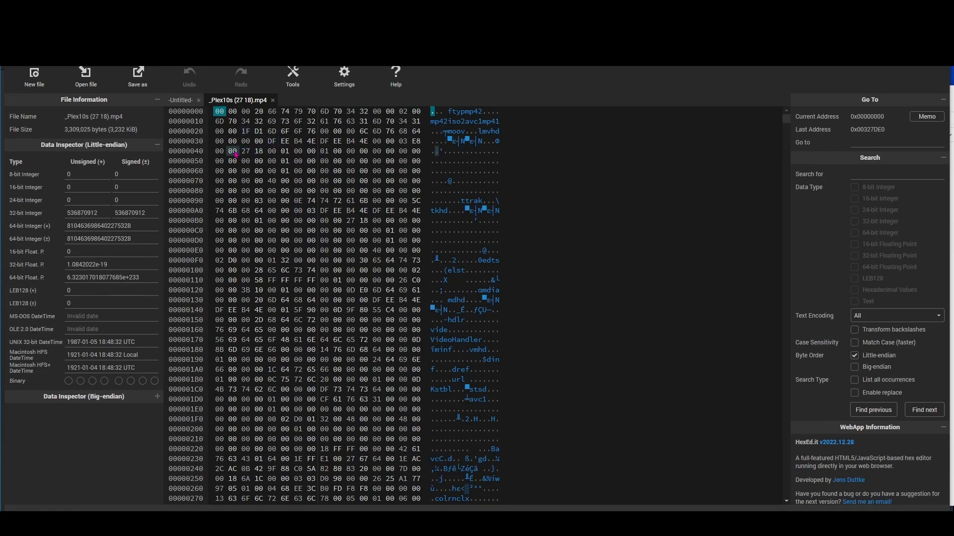
{"action": "left_click_drag", "start_coordinate": [219, 152], "coordinate": [258, 156]}
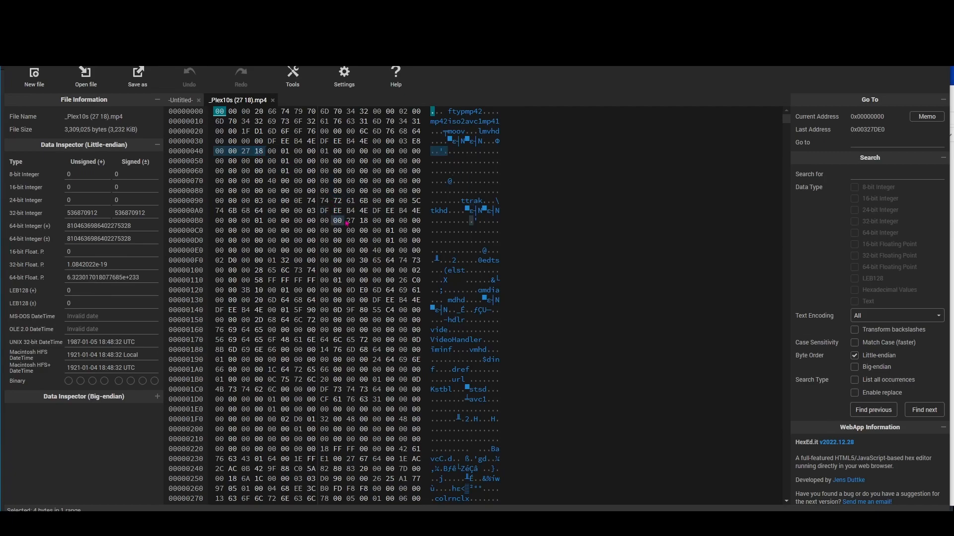
{"action": "left_click_drag", "start_coordinate": [322, 224], "coordinate": [367, 223]}
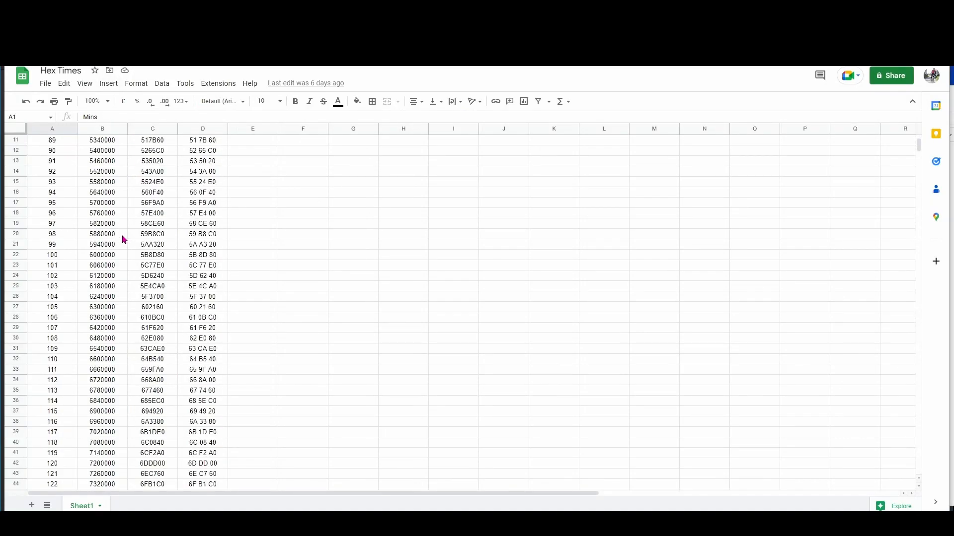
Copy the 124-minute hex value 71 86 80 from cell D46 of the Hex Times sheet
{"action": "scroll", "coordinate": [69, 298], "scroll_direction": "down", "scroll_amount": 1}
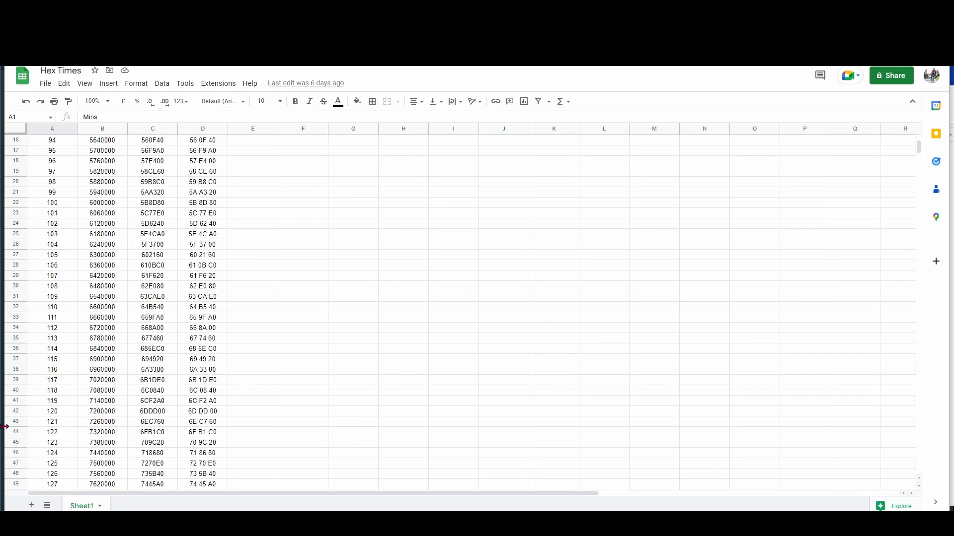
{"action": "left_click", "coordinate": [202, 459]}
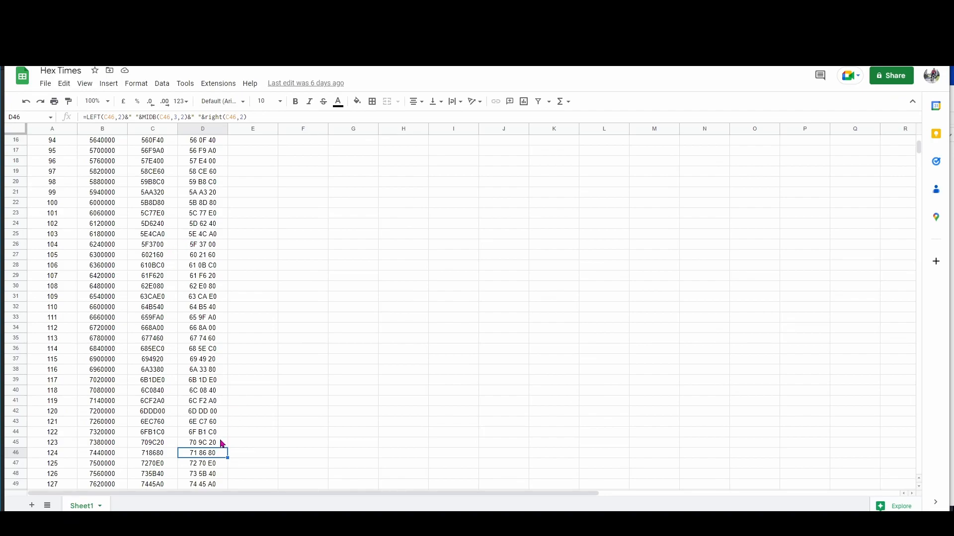
{"action": "key", "text": "ctrl+Home"}
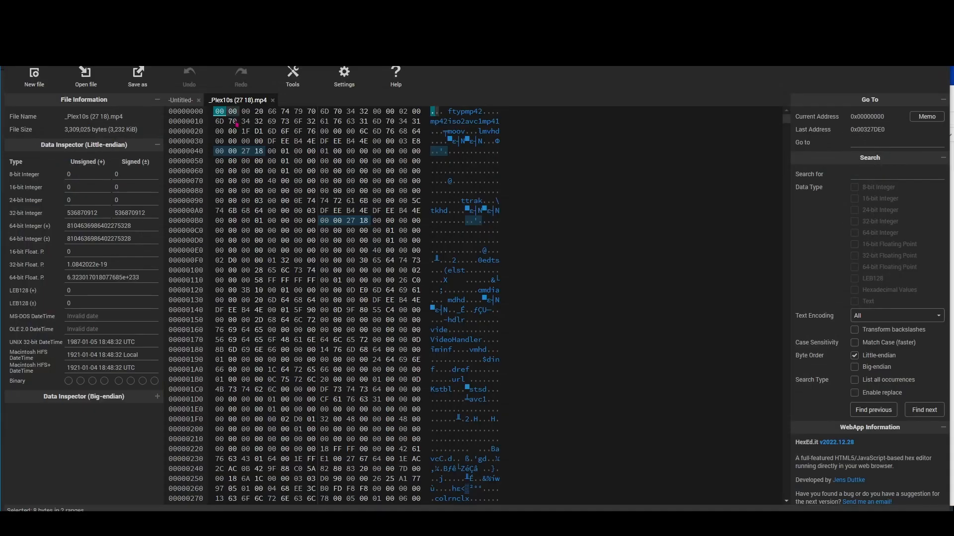
Overwrite the duration bytes at 0x41 and 0xB9 with 71 86 80
{"action": "left_click", "coordinate": [231, 152]}
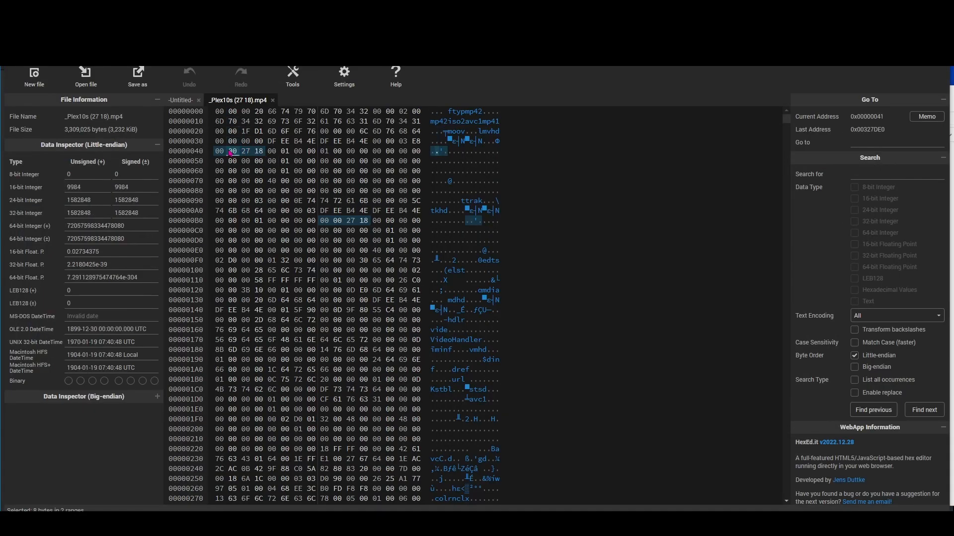
{"action": "key", "text": "ctrl+v"}
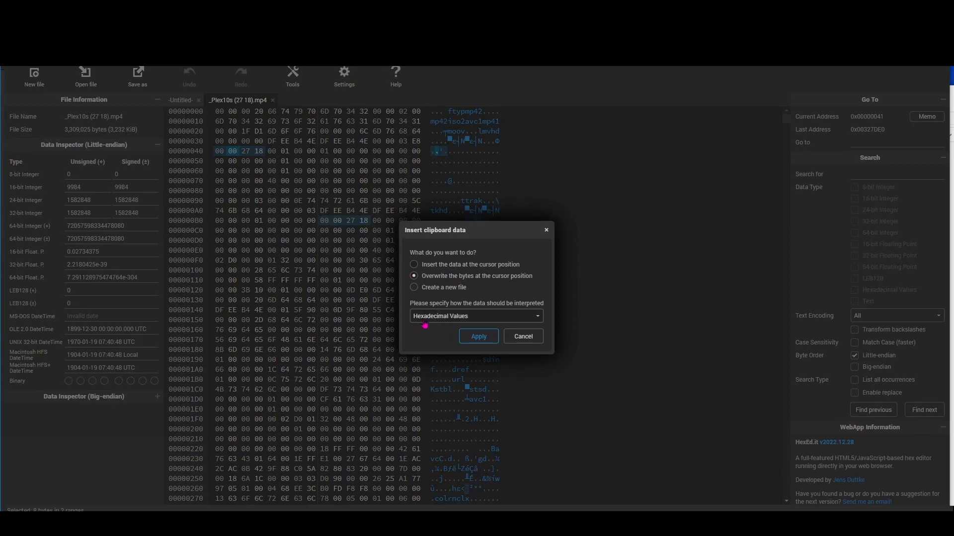
{"action": "left_click", "coordinate": [478, 337]}
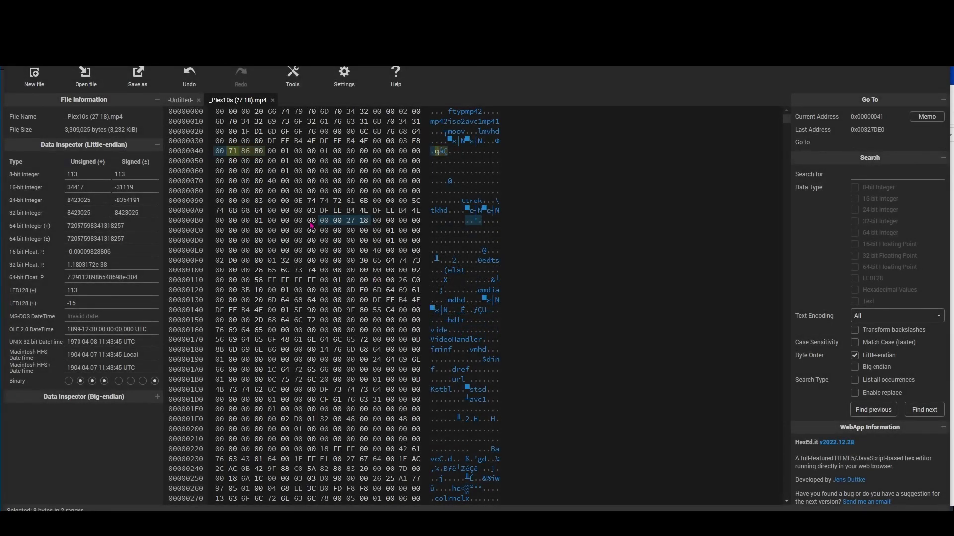
{"action": "left_click", "coordinate": [338, 224]}
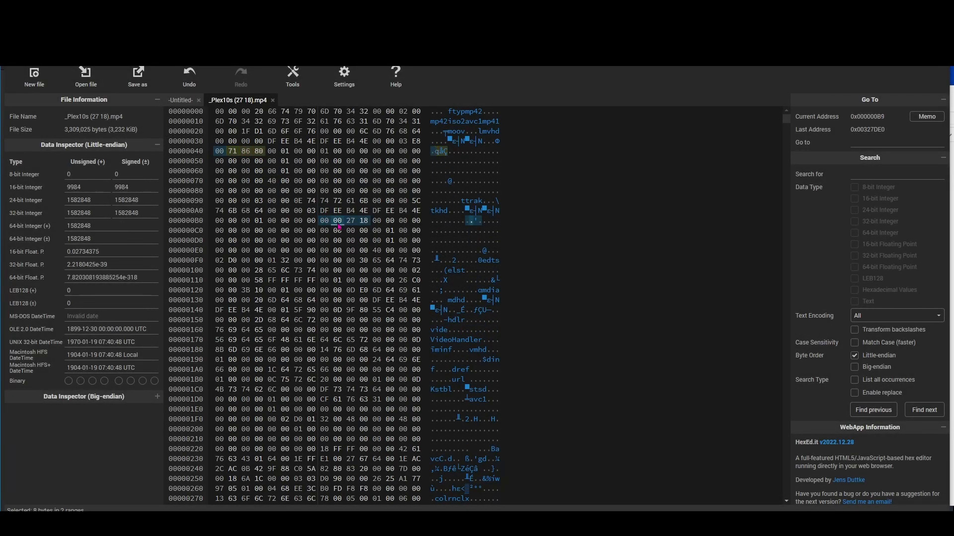
{"action": "key", "text": "ctrl+v"}
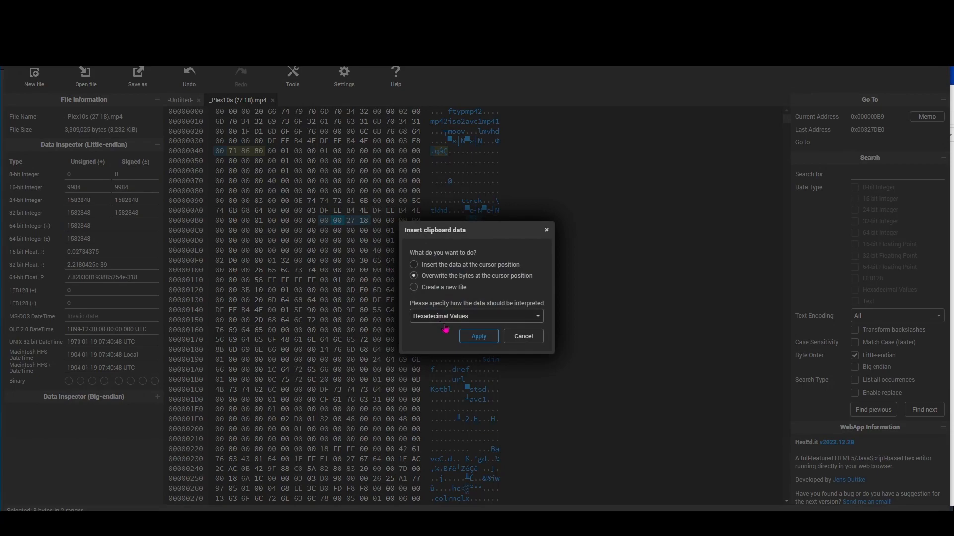
{"action": "left_click", "coordinate": [478, 337]}
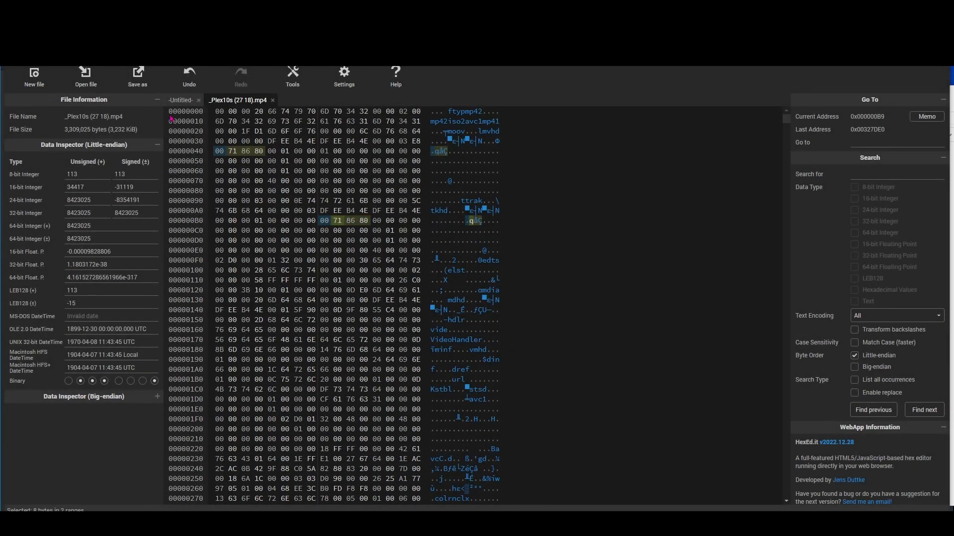
Save the edited video as Dune (2023).mp4, then undo both duration edits
{"action": "left_click", "coordinate": [137, 75]}
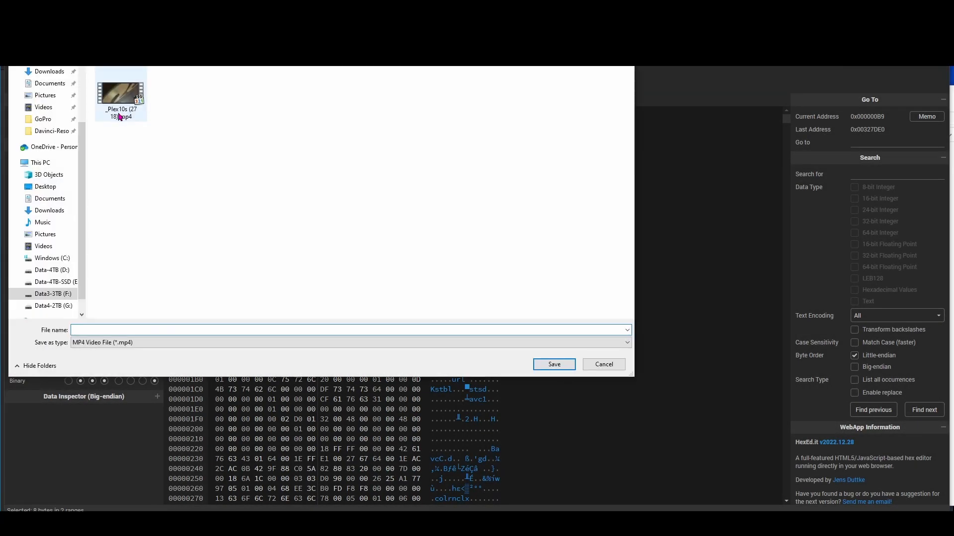
{"action": "type", "text": "Dune (2023"}
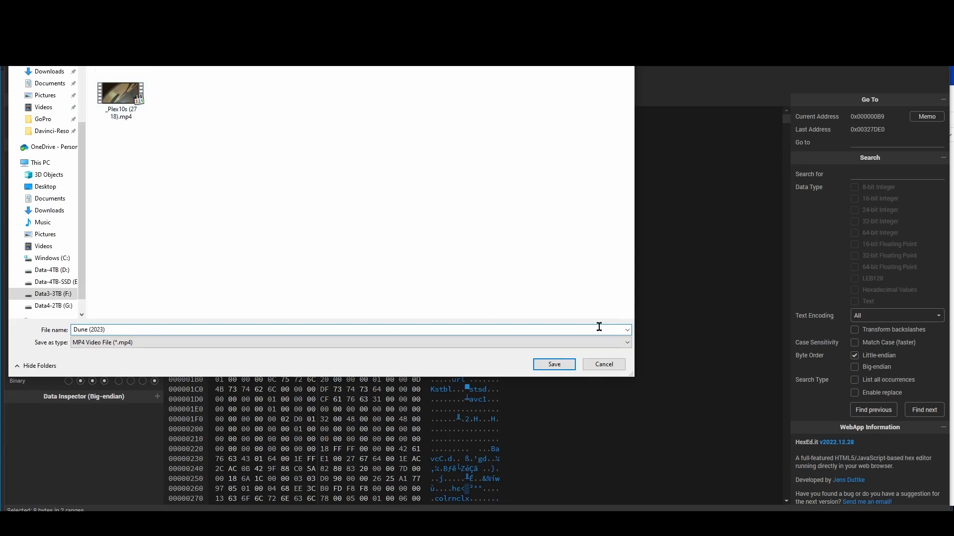
{"action": "left_click", "coordinate": [562, 365]}
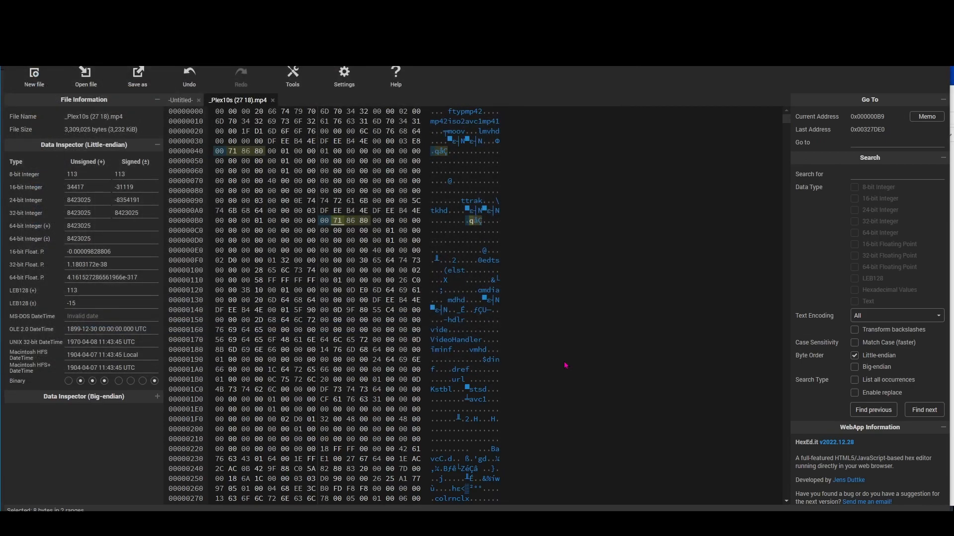
{"action": "left_click", "coordinate": [191, 78]}
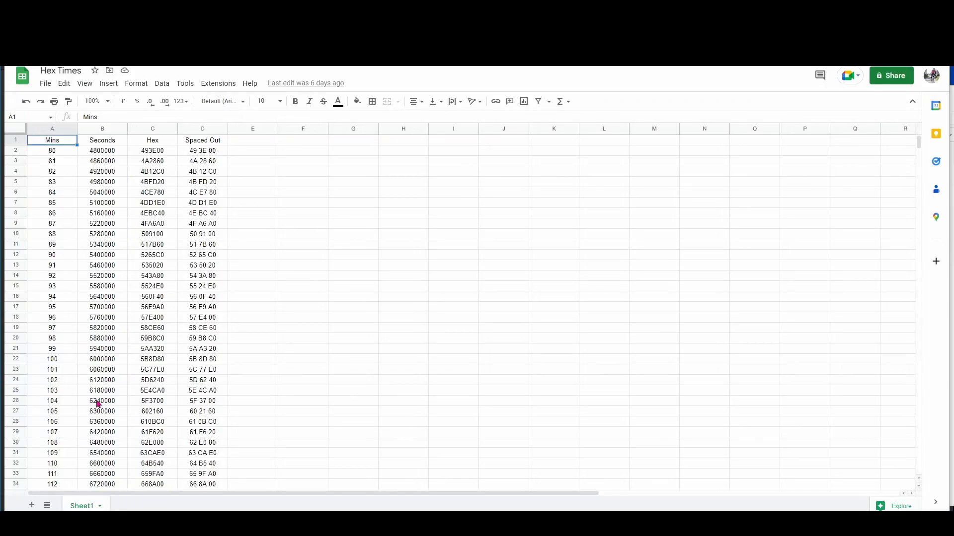
Paste 61 F6 20 (107 minutes) over both duration fields at bytes 0x41 and 0xB9
{"action": "left_click", "coordinate": [200, 436]}
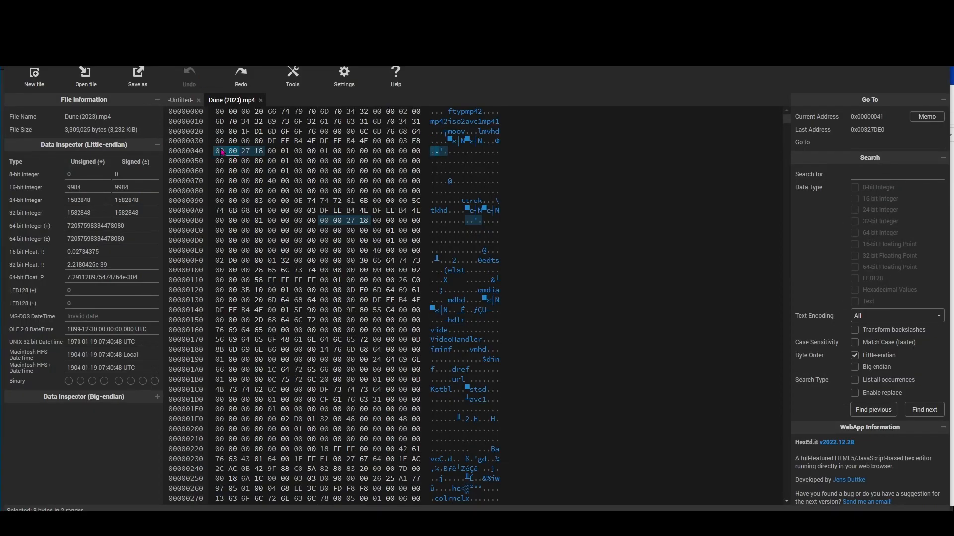
{"action": "key", "text": "ctrl+v"}
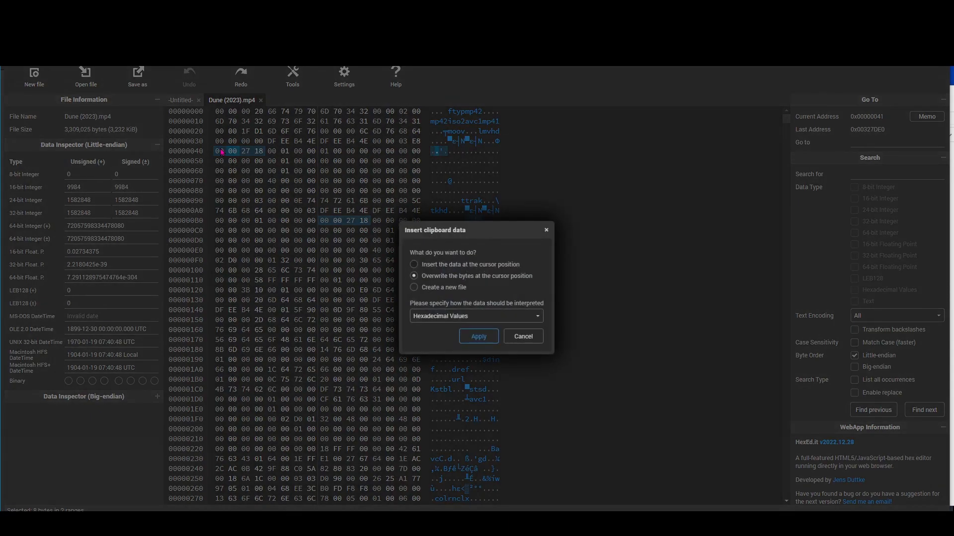
{"action": "left_click", "coordinate": [478, 336]}
{"action": "left_click", "coordinate": [338, 222]}
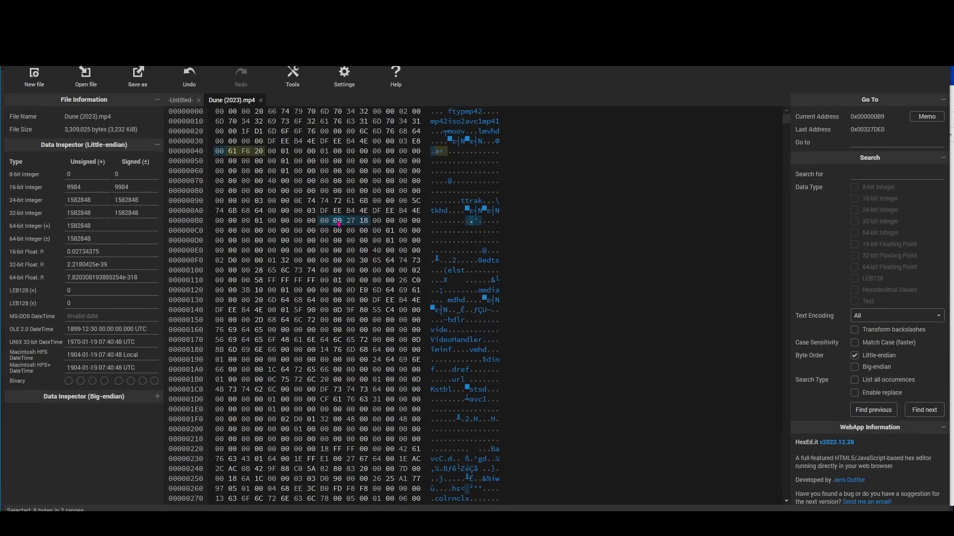
{"action": "key", "text": "ctrl+v"}
{"action": "left_click", "coordinate": [480, 336]}
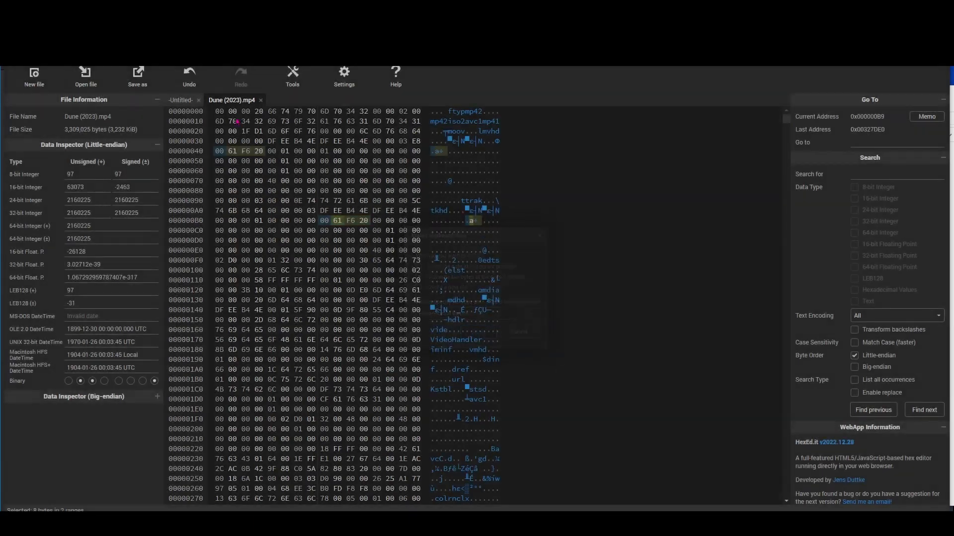
Save the edited video as a new file named m3gan (2022).mp4
{"action": "left_click", "coordinate": [141, 80]}
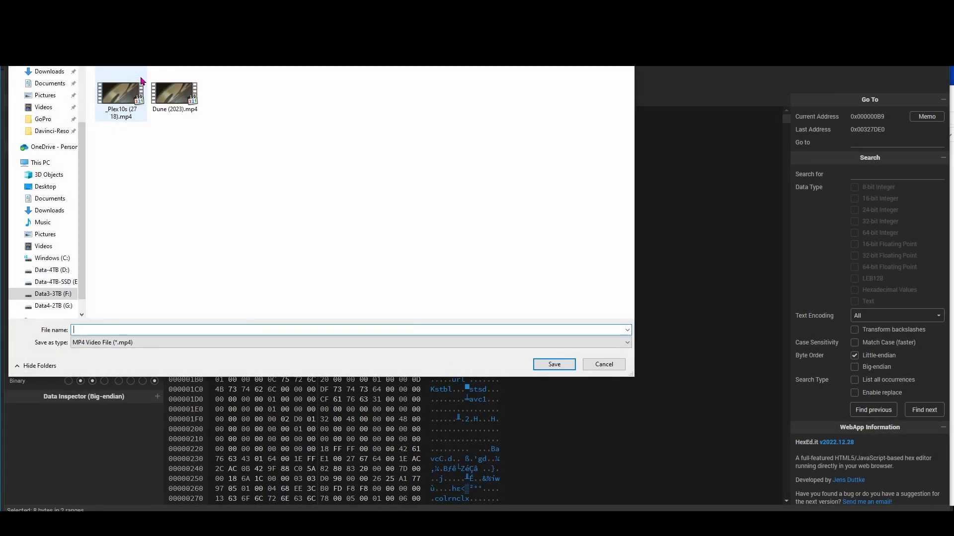
{"action": "type", "text": "m3gan (2022"}
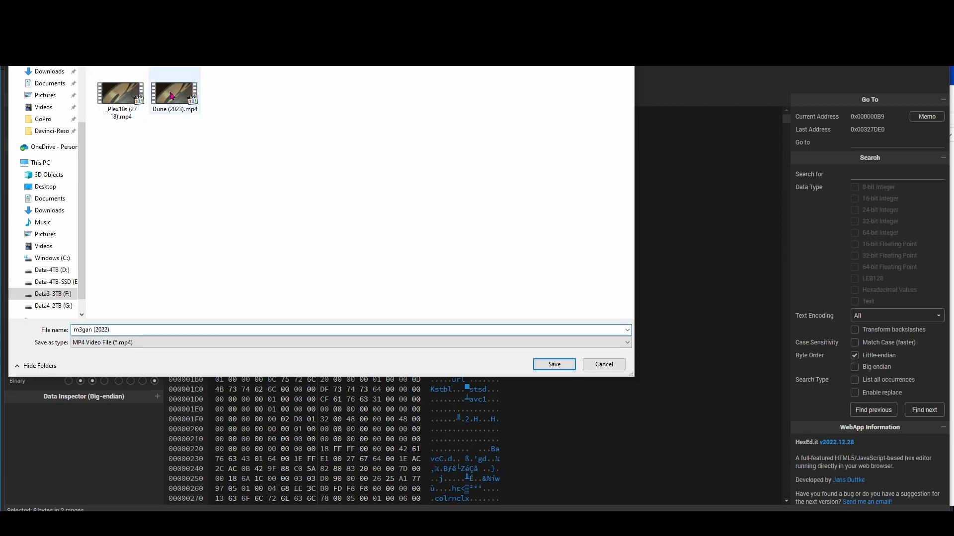
{"action": "key", "text": "Return"}
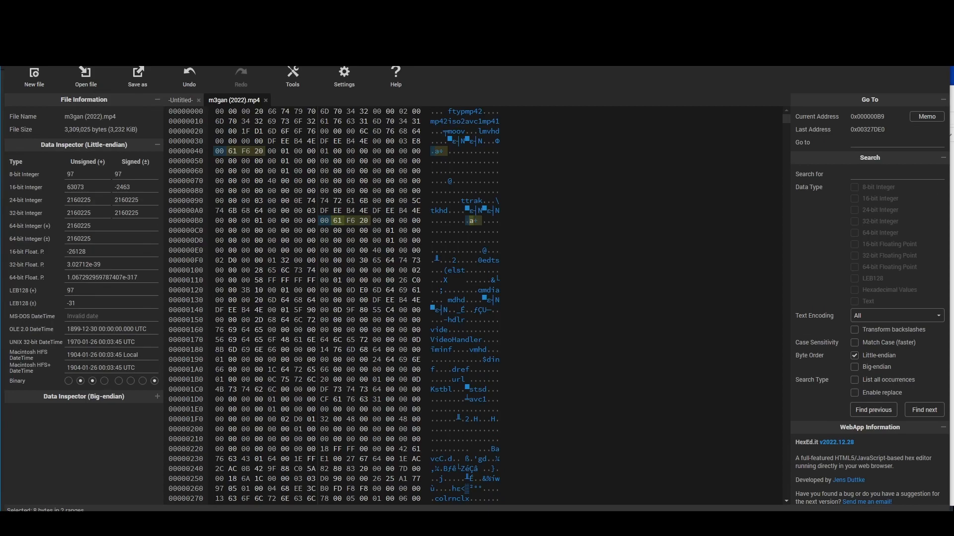
{"action": "mouse_move", "coordinate": [497, 524]}
{"action": "left_click", "coordinate": [500, 473]}
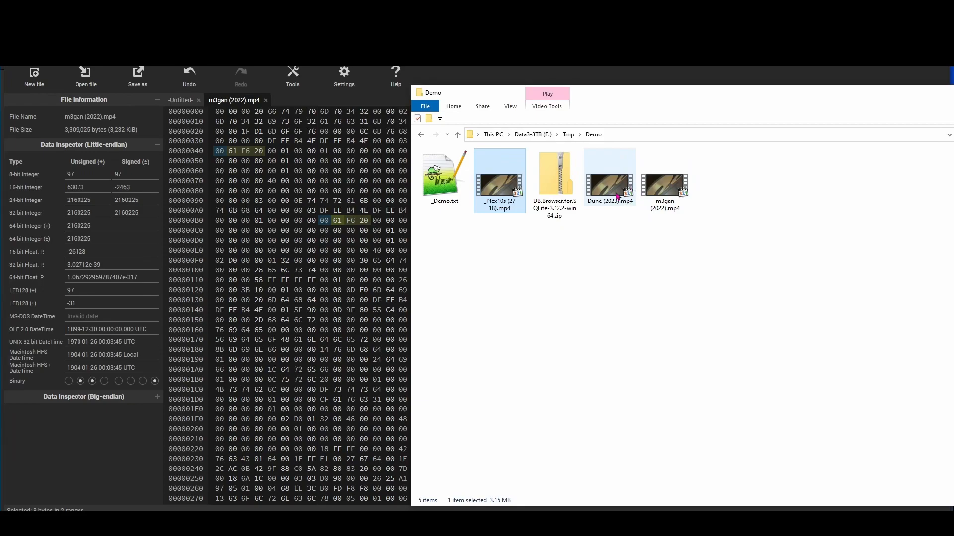
Check Dune (2023).mp4 and m3gan (2022).mp4 in MediaInfo: 2 h 4 min and 1 h 47 min
{"action": "right_click", "coordinate": [618, 195]}
{"action": "left_click", "coordinate": [645, 229]}
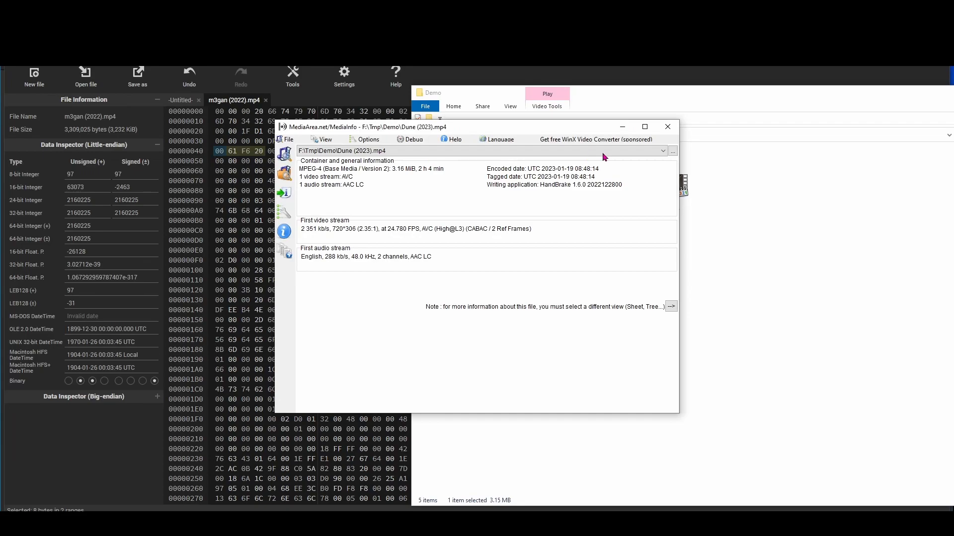
{"action": "left_click", "coordinate": [668, 127]}
{"action": "right_click", "coordinate": [675, 194]}
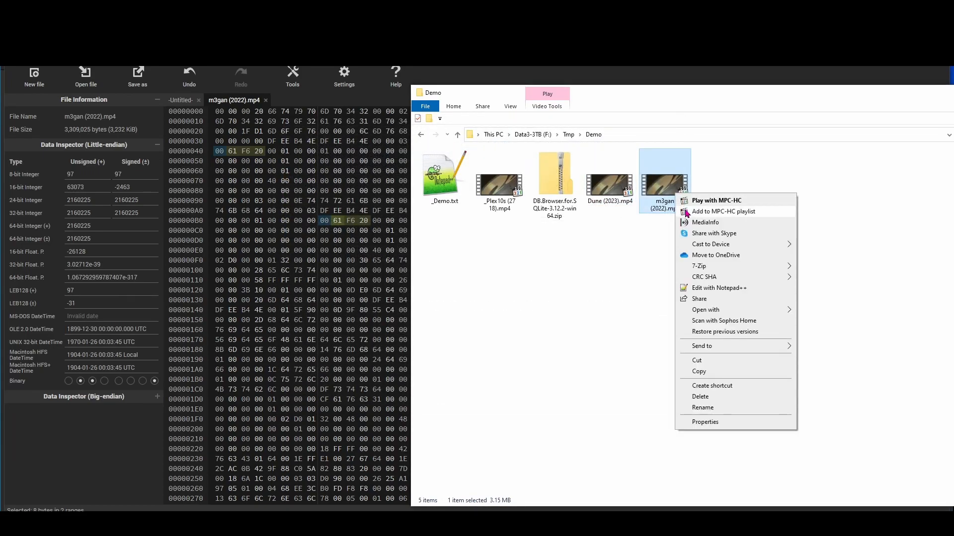
{"action": "left_click", "coordinate": [698, 222]}
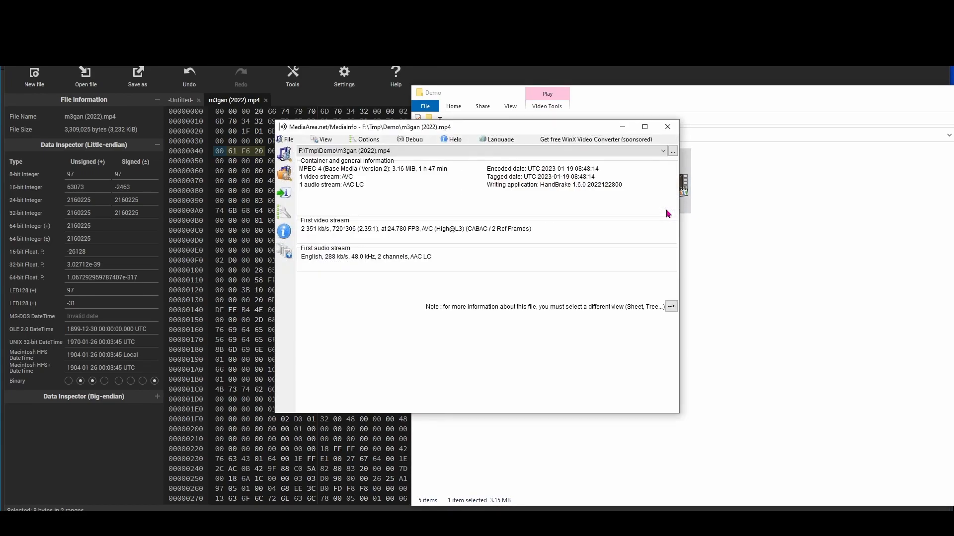
{"action": "left_click", "coordinate": [668, 127]}
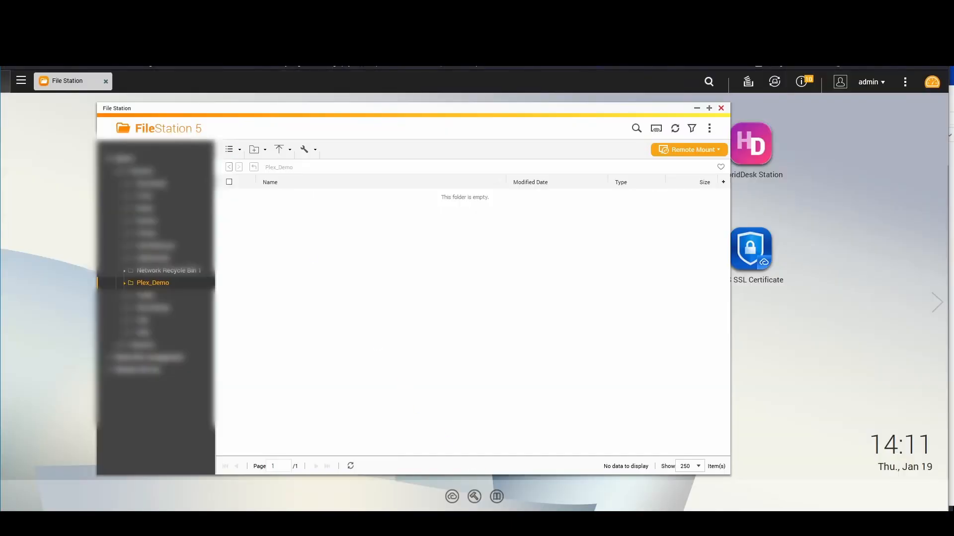
Drag Dune (2023).mp4 and m3gan (2022).mp4 into Plex_Demo, skip duplicates, and refresh the listing
{"action": "left_click", "coordinate": [474, 490]}
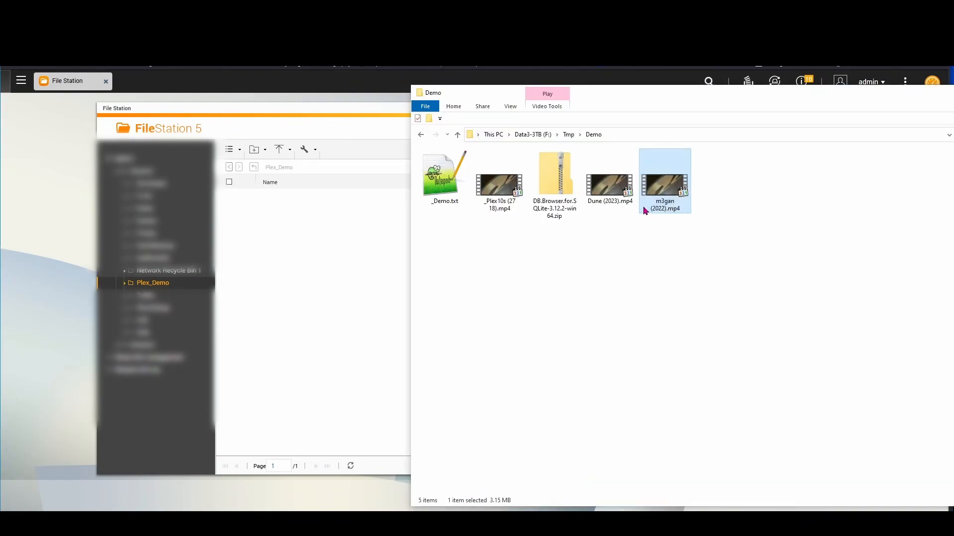
{"action": "left_click", "coordinate": [610, 188], "text": "ctrl"}
{"action": "left_click_drag", "start_coordinate": [610, 194], "coordinate": [326, 281]}
{"action": "left_click", "coordinate": [409, 328]}
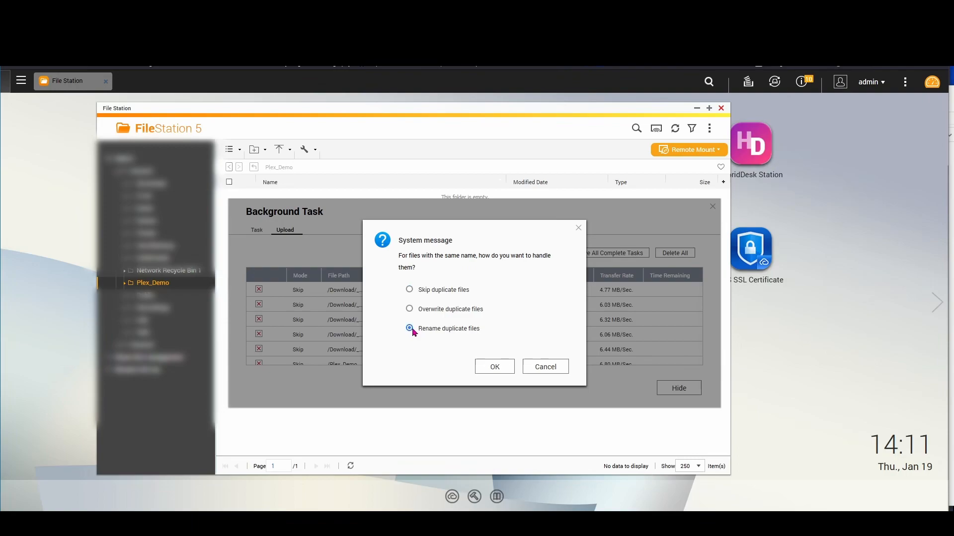
{"action": "left_click", "coordinate": [410, 290]}
{"action": "left_click", "coordinate": [491, 366]}
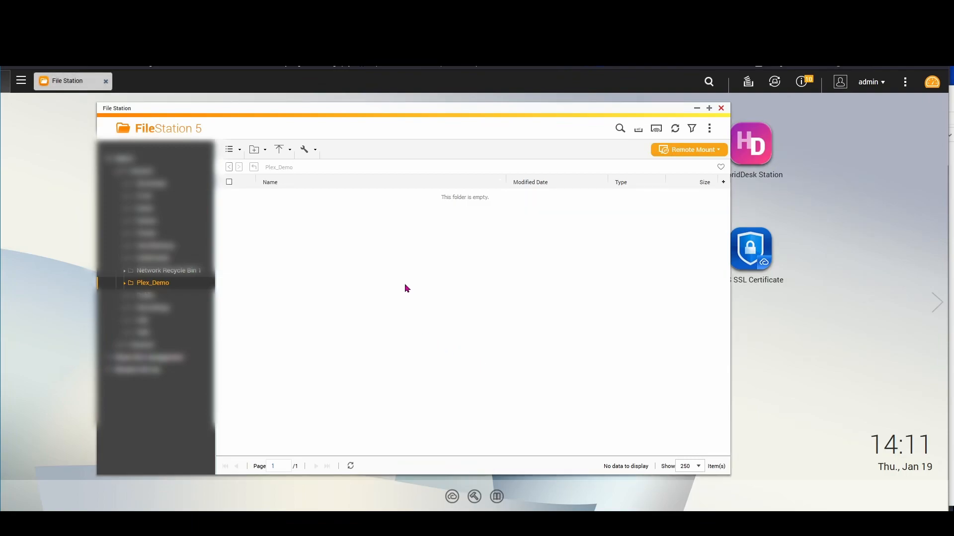
{"action": "left_click", "coordinate": [674, 128]}
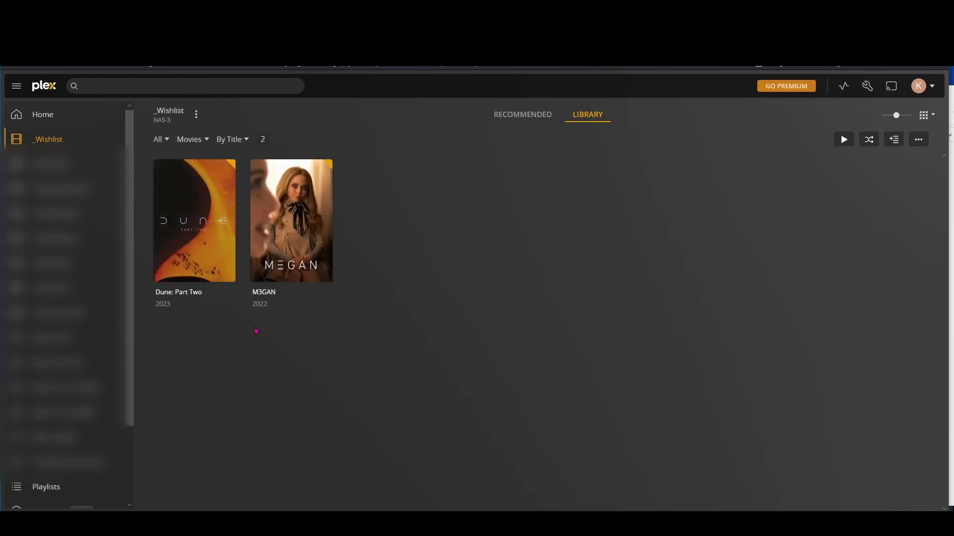
{"action": "left_click", "coordinate": [206, 262]}
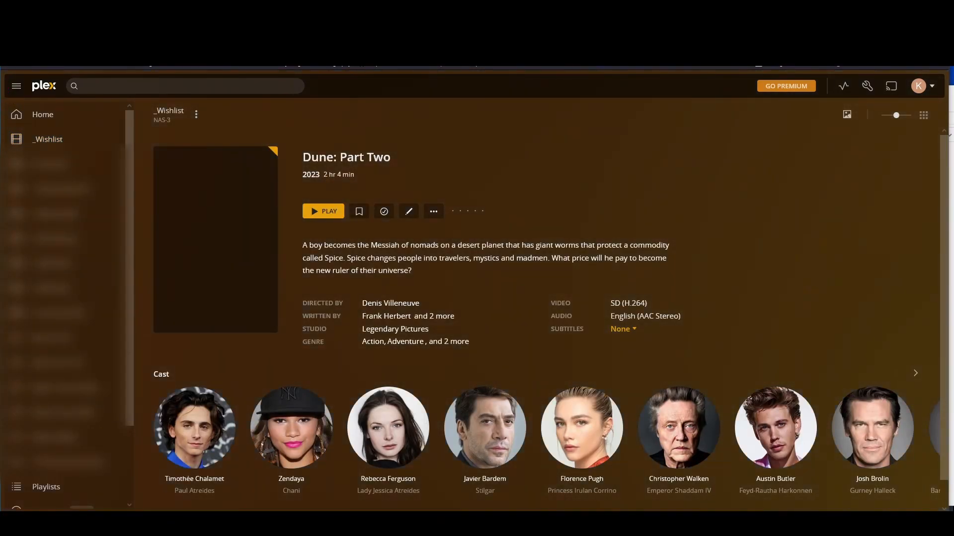
{"action": "left_click", "coordinate": [12, 47]}
{"action": "left_click", "coordinate": [292, 272]}
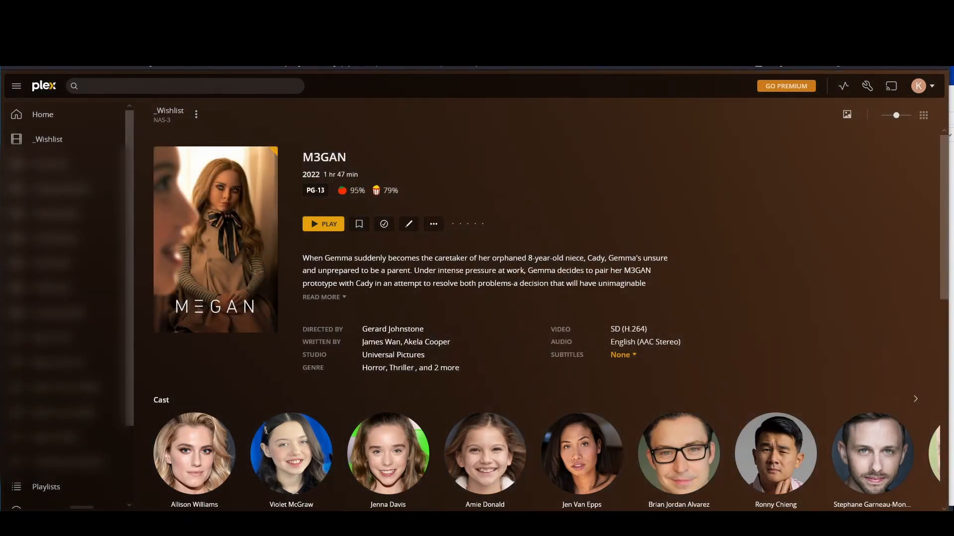
{"action": "left_click", "coordinate": [12, 47]}
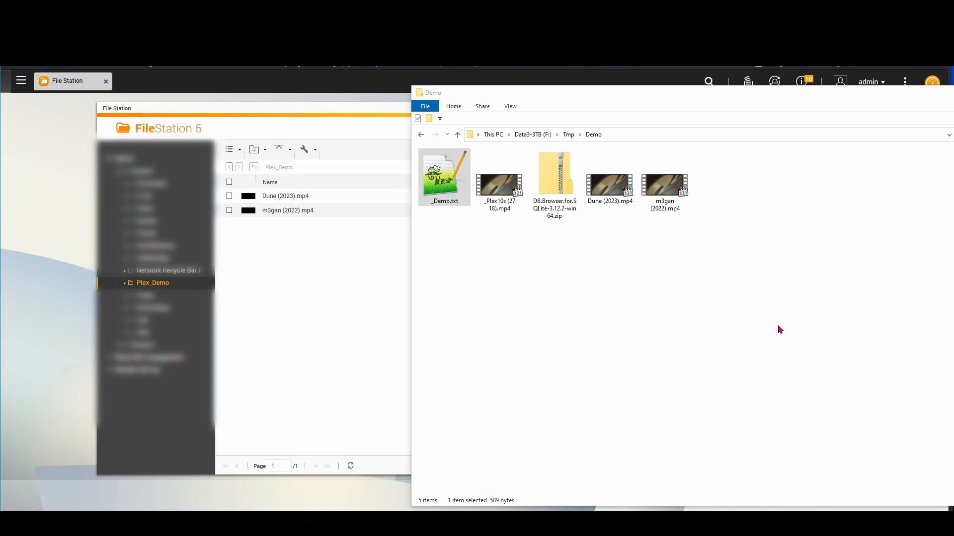
Copy the ln -s symlink command from line 2 of _Demo.txt into the PuTTY prompt
{"action": "double_click", "coordinate": [452, 188]}
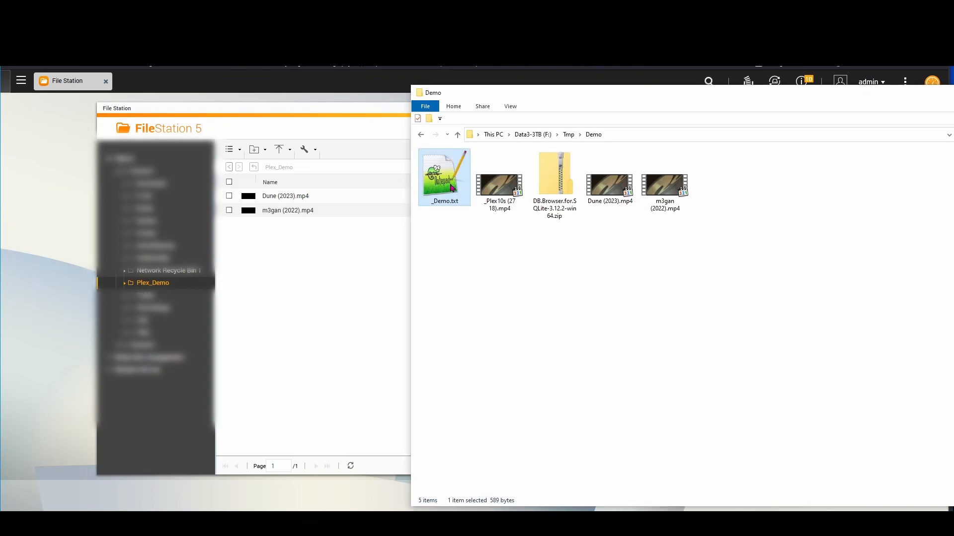
{"action": "left_click", "coordinate": [217, 95]}
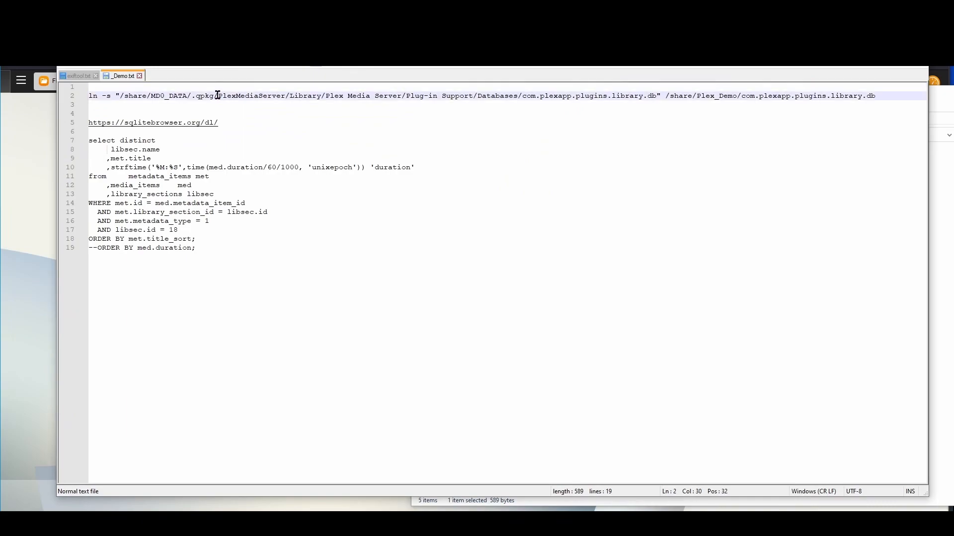
{"action": "key", "text": "Home"}
{"action": "key", "text": "shift+End"}
{"action": "key", "text": "ctrl+c"}
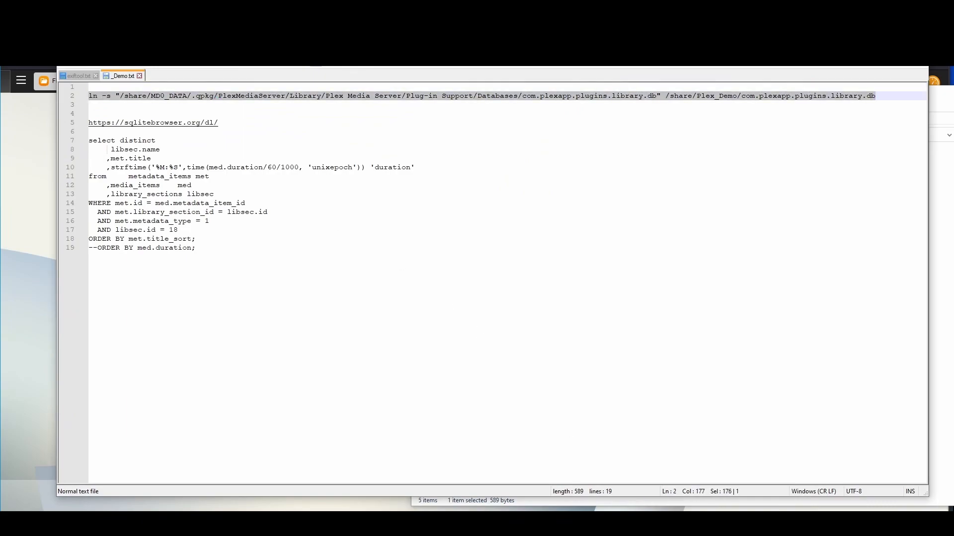
{"action": "left_click", "coordinate": [527, 523]}
{"action": "right_click", "coordinate": [431, 255]}
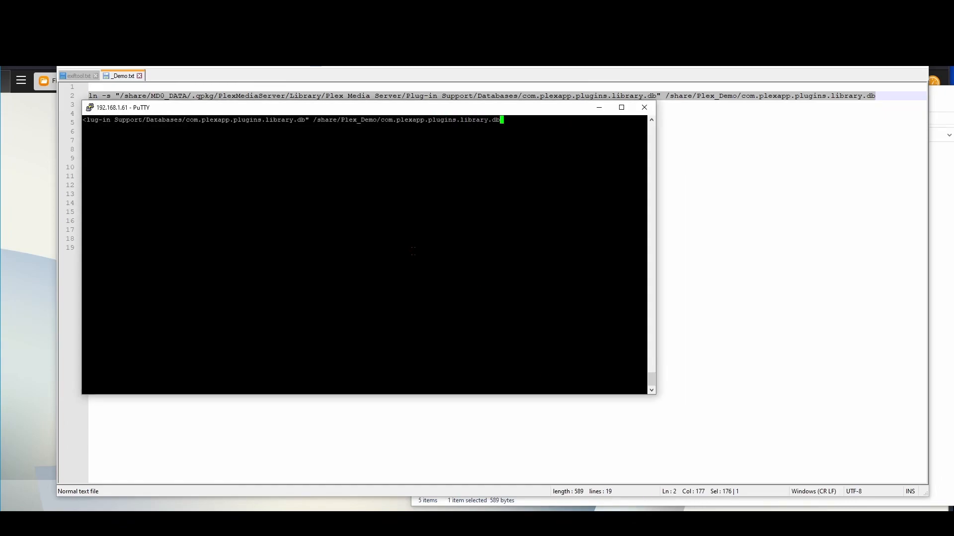
Run the ln -s command, then pwd and ls -l to confirm the link in /share/Plex_Demo
{"action": "key", "text": "Return"}
{"action": "type", "text": "pwd"}
{"action": "key", "text": "Return"}
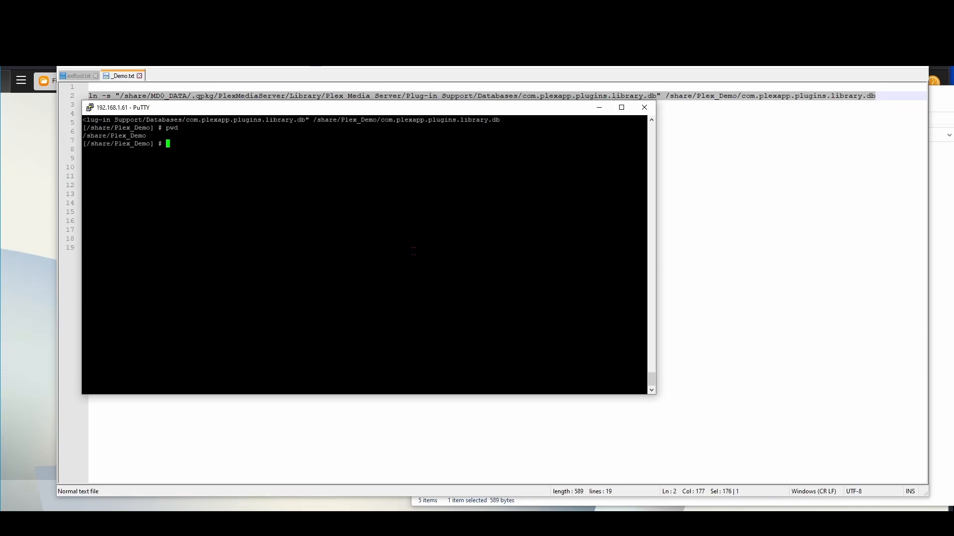
{"action": "type", "text": "ls -l"}
{"action": "key", "text": "Return"}
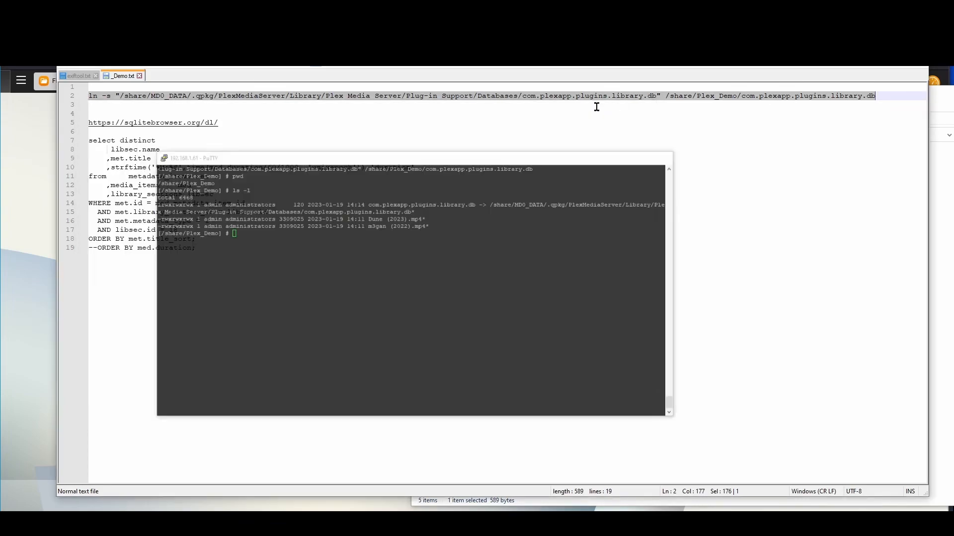
{"action": "left_click", "coordinate": [599, 107]}
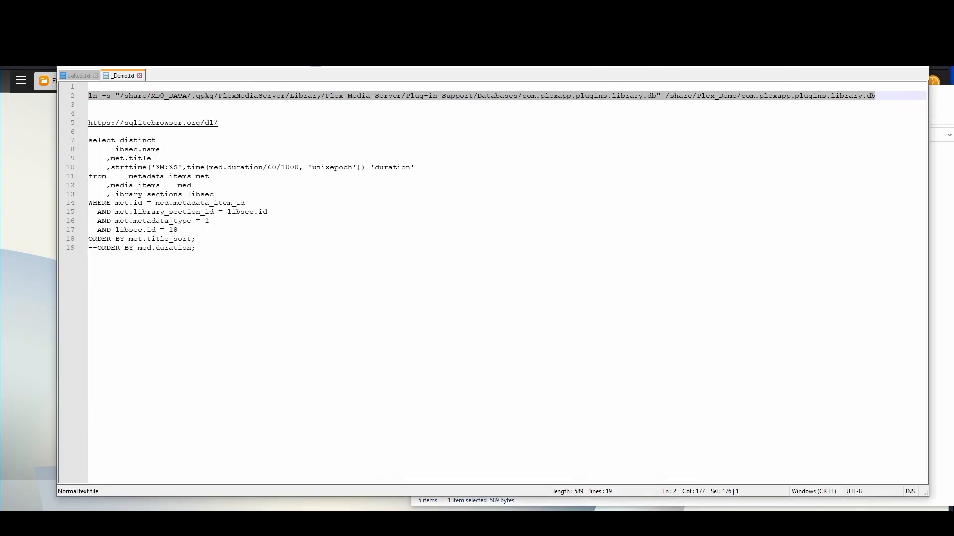
Extract DB.Browser.for.SQLite-3.12.2-win64.zip into its own folder with 7-Zip
{"action": "left_click", "coordinate": [466, 524]}
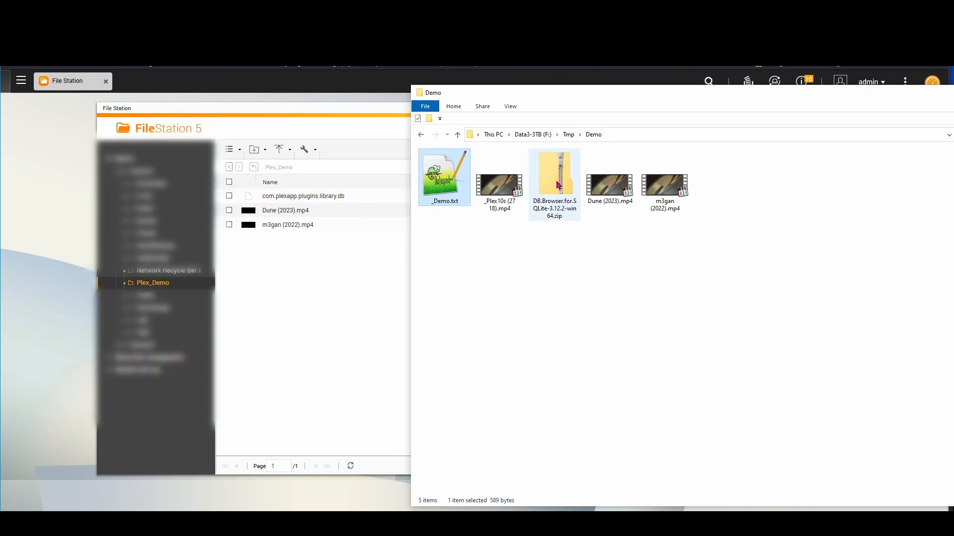
{"action": "right_click", "coordinate": [550, 167]}
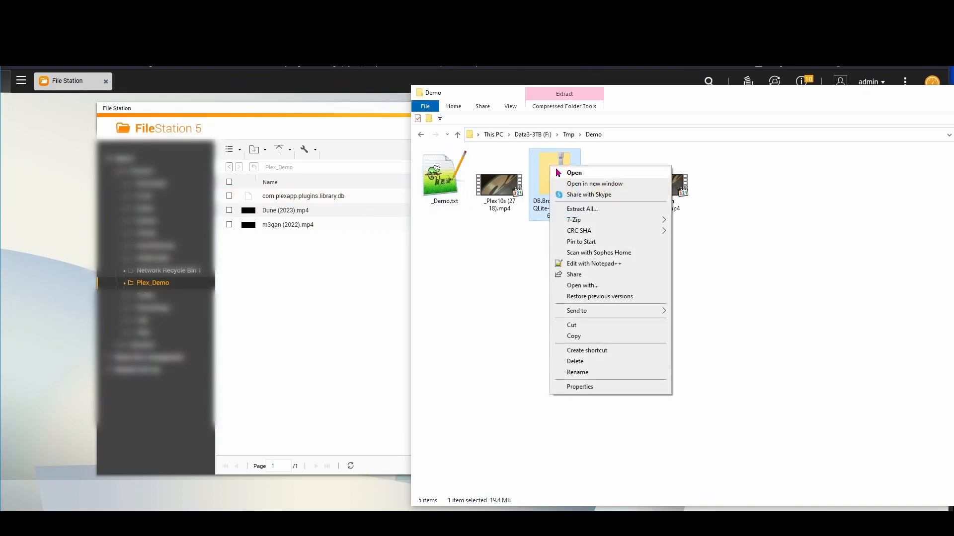
{"action": "mouse_move", "coordinate": [601, 223]}
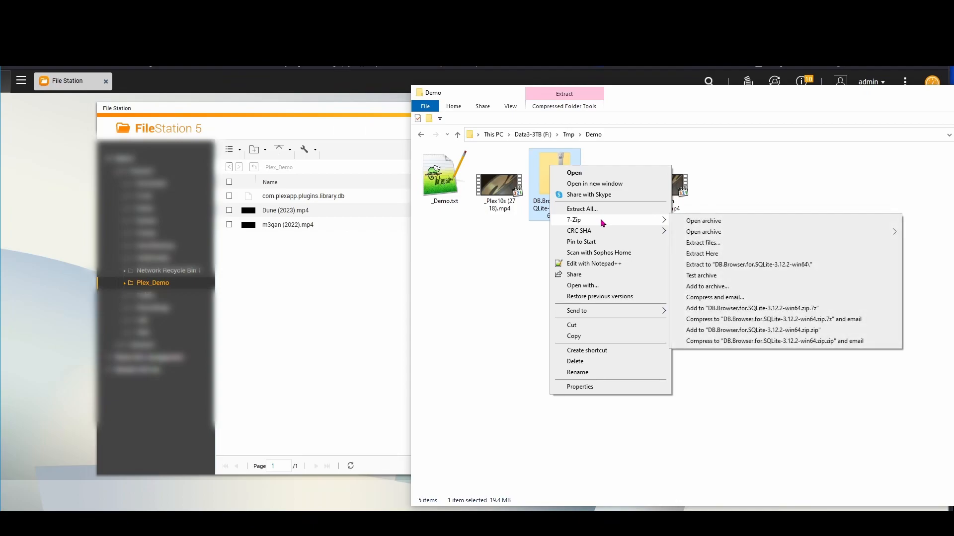
{"action": "left_click", "coordinate": [726, 266]}
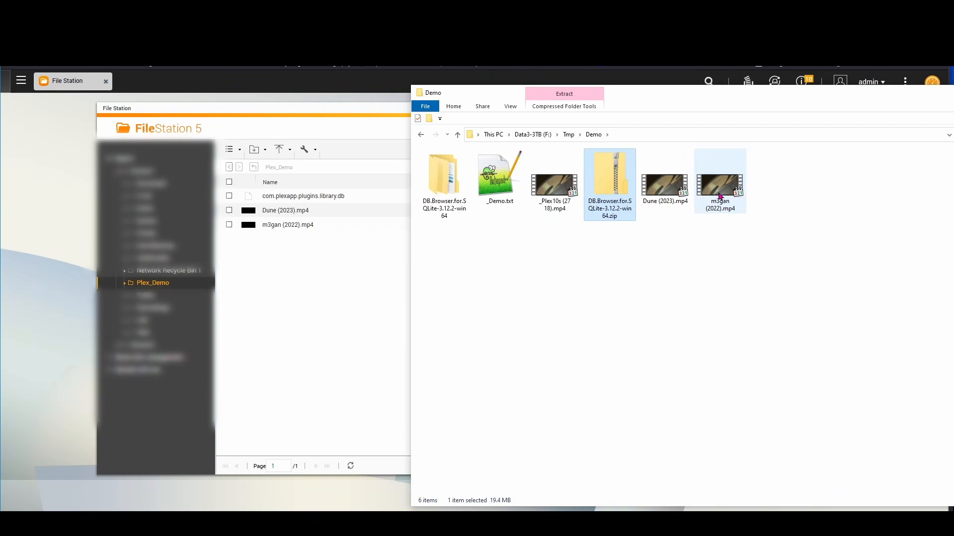
Launch DB Browser for SQLite.exe from the extracted folder
{"action": "double_click", "coordinate": [458, 185]}
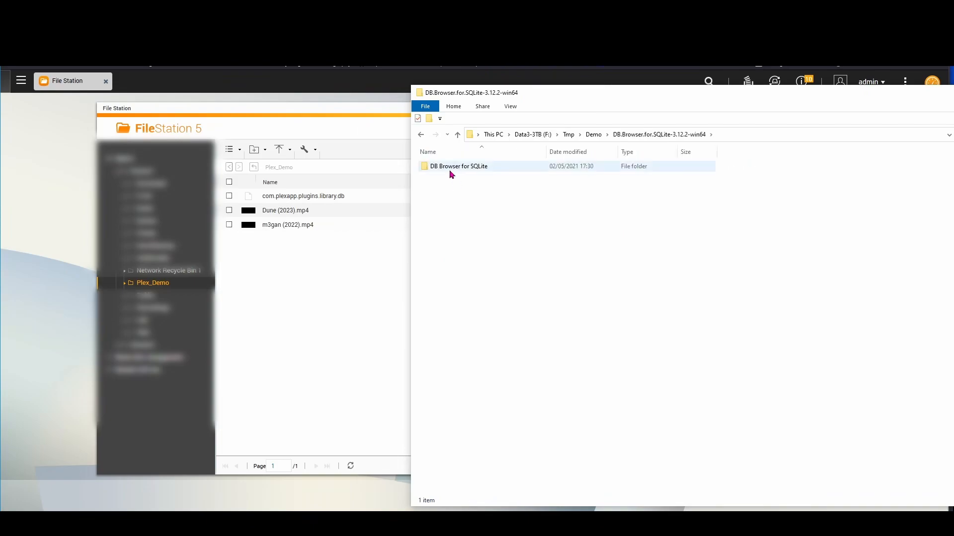
{"action": "double_click", "coordinate": [450, 170]}
{"action": "scroll", "coordinate": [489, 278], "scroll_direction": "down", "scroll_amount": 10}
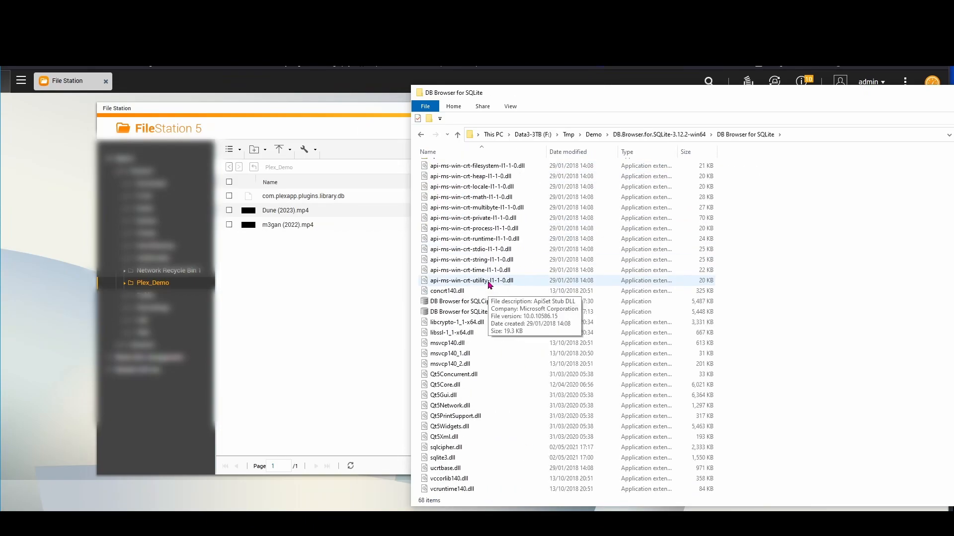
{"action": "double_click", "coordinate": [478, 312]}
{"action": "scroll", "coordinate": [472, 318], "scroll_direction": "up", "scroll_amount": 1}
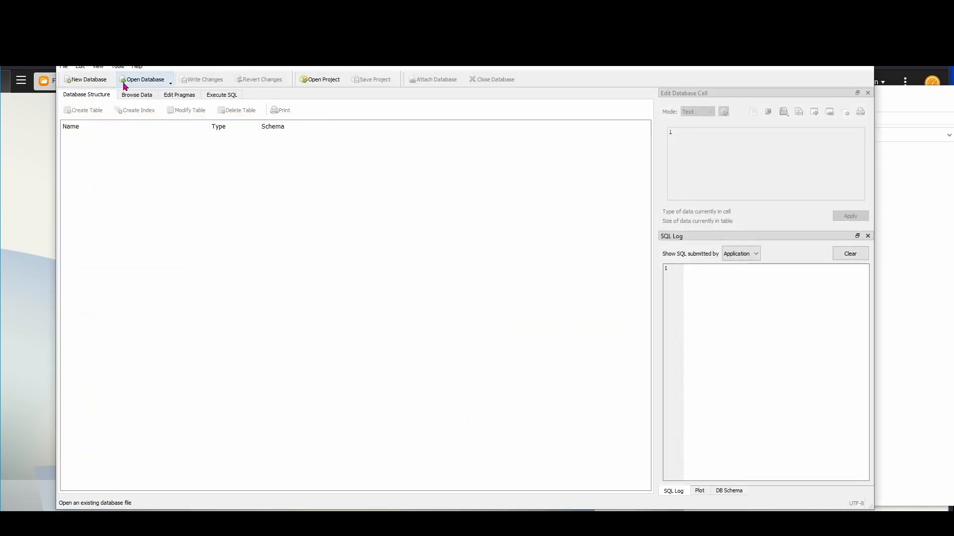
{"action": "left_click", "coordinate": [133, 83]}
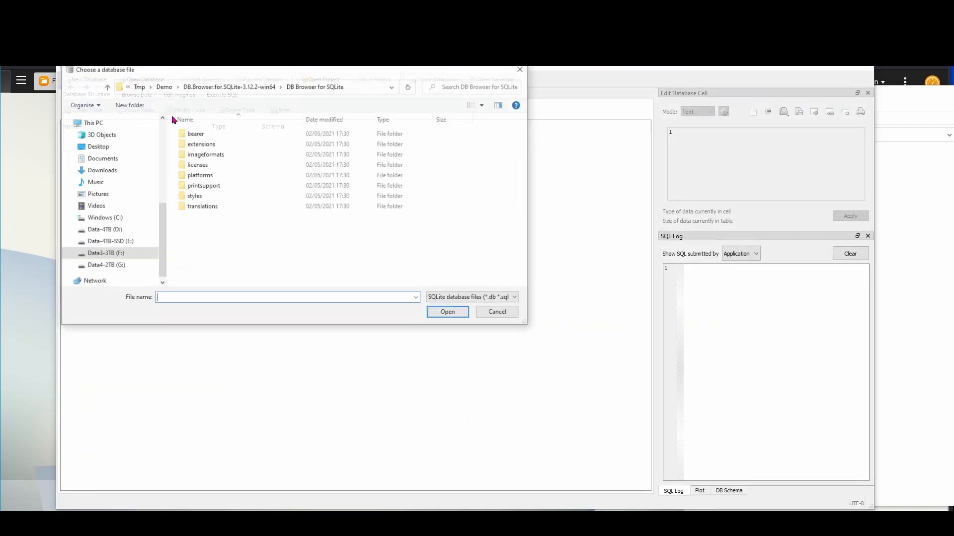
{"action": "left_click", "coordinate": [365, 88]}
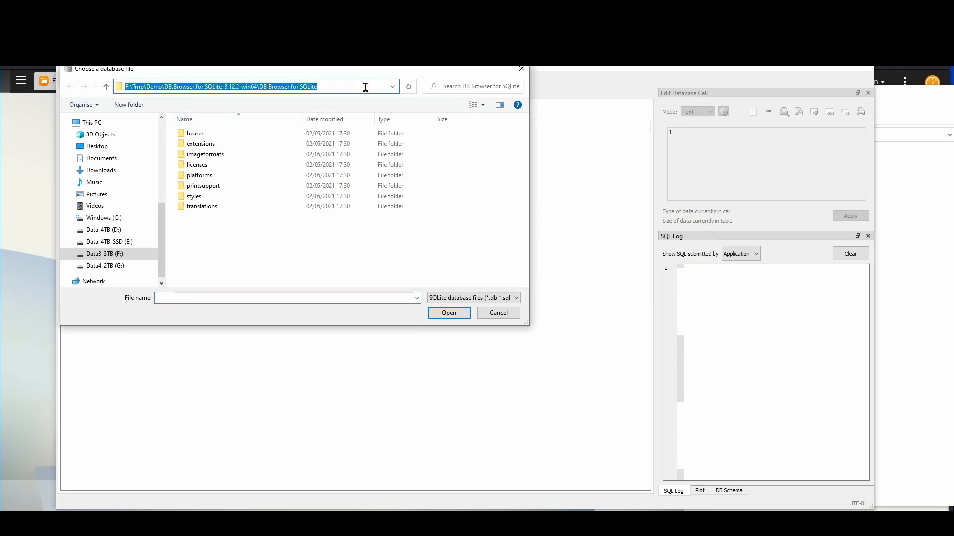
{"action": "type", "text": "\\\\192.1"}
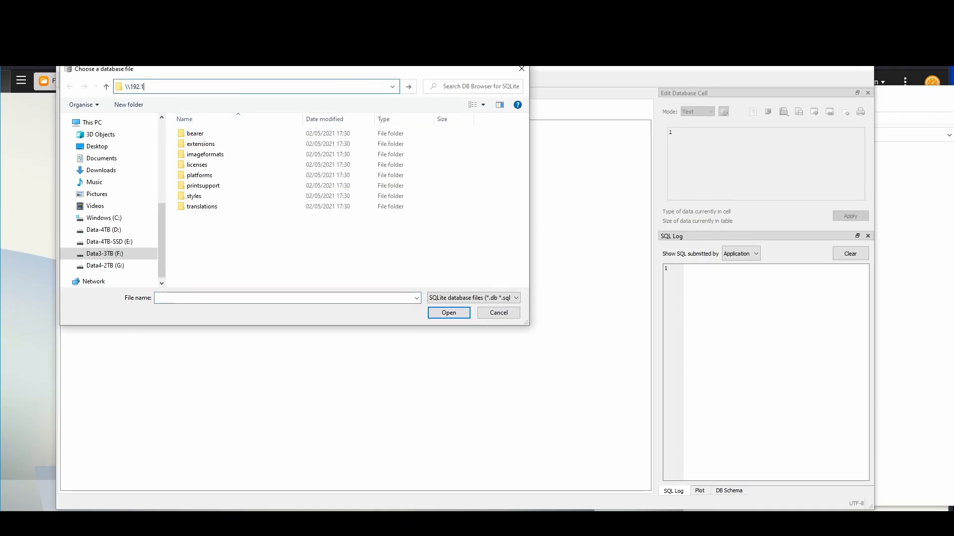
{"action": "type", "text": "68.1.61"}
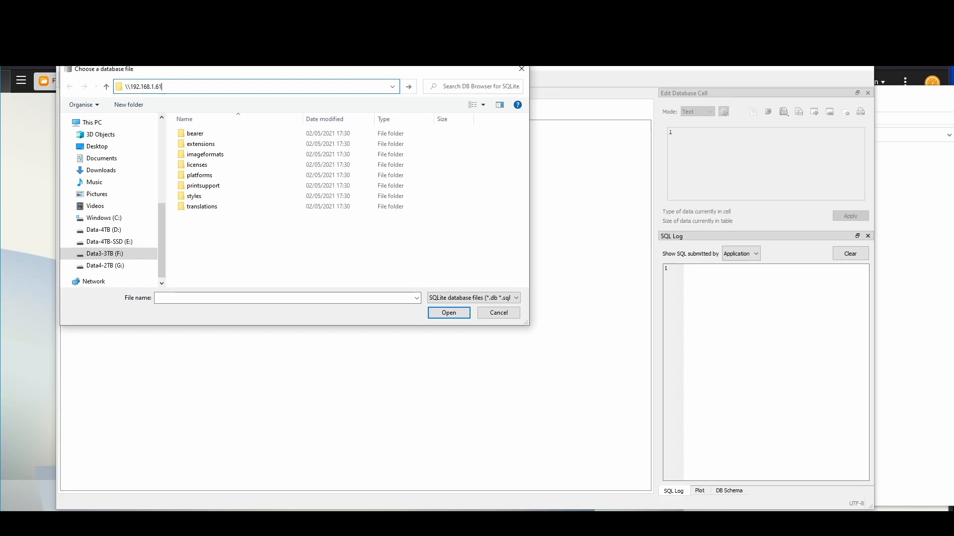
{"action": "key", "text": "Return"}
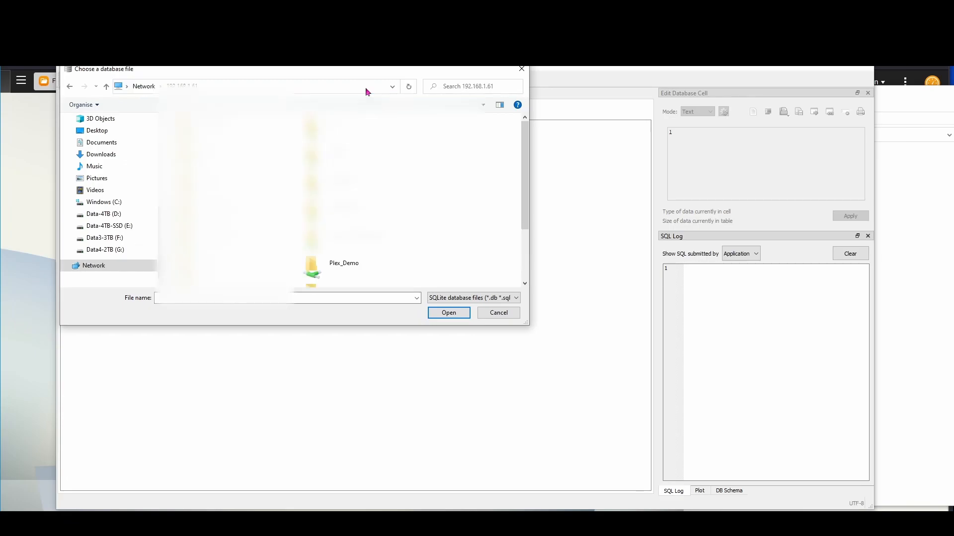
{"action": "left_click", "coordinate": [333, 266]}
{"action": "double_click", "coordinate": [332, 267]}
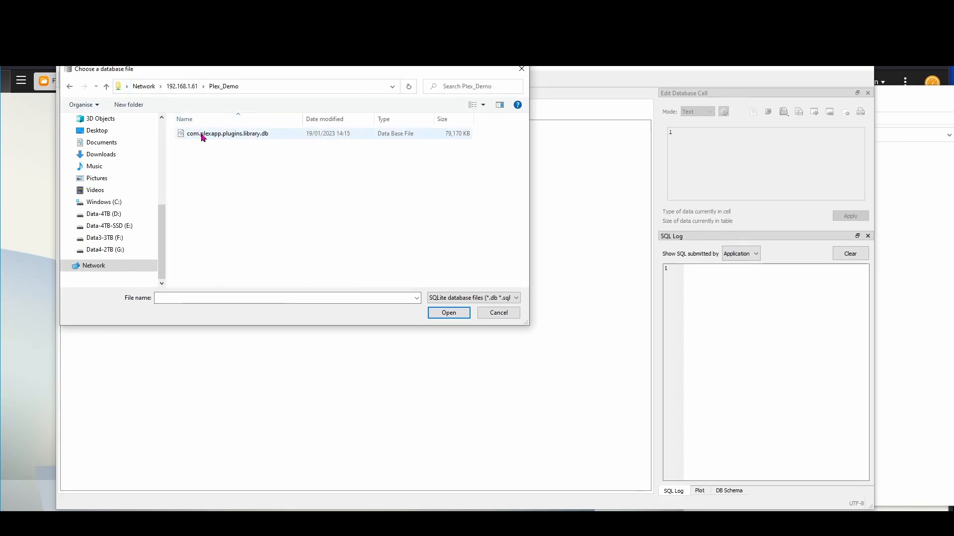
{"action": "double_click", "coordinate": [225, 134]}
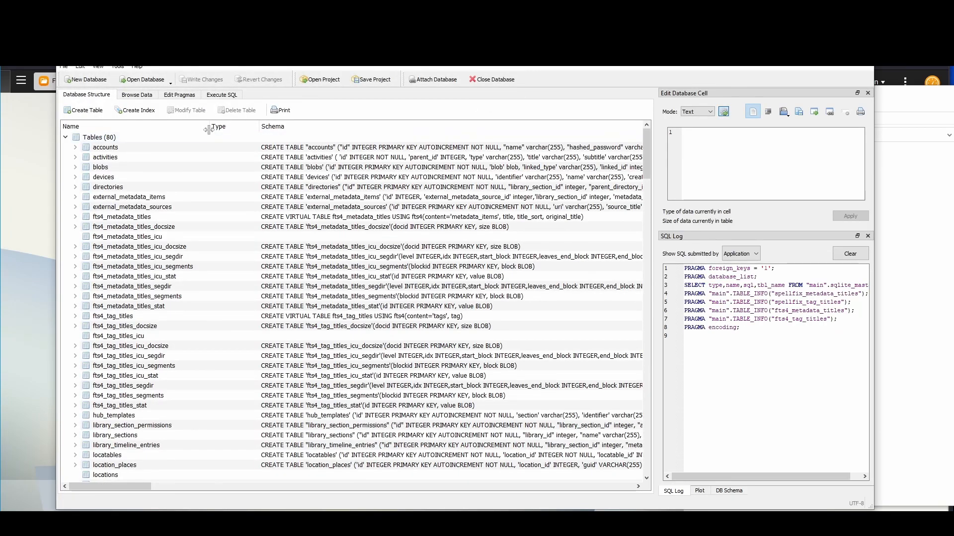
{"action": "left_click", "coordinate": [227, 97]}
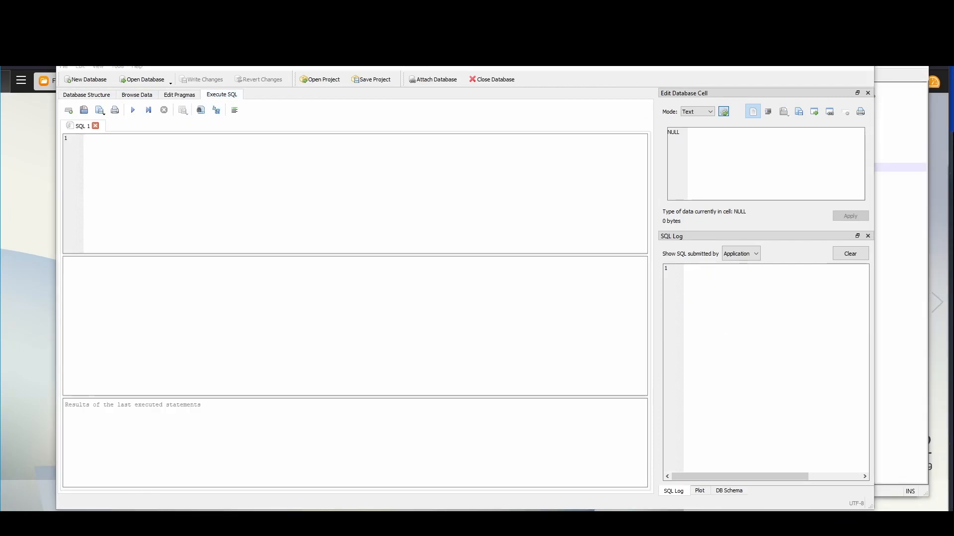
{"action": "left_click", "coordinate": [137, 96]}
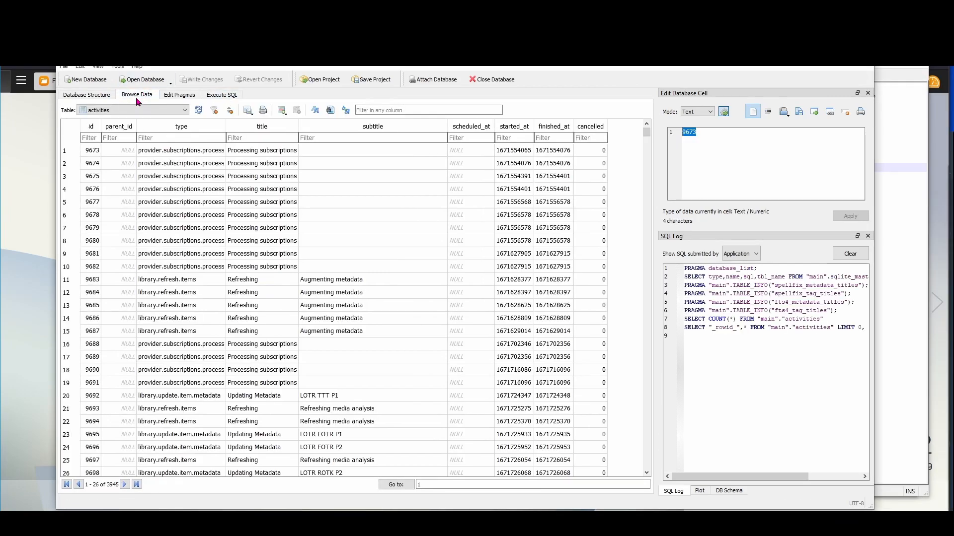
{"action": "left_click", "coordinate": [130, 112]}
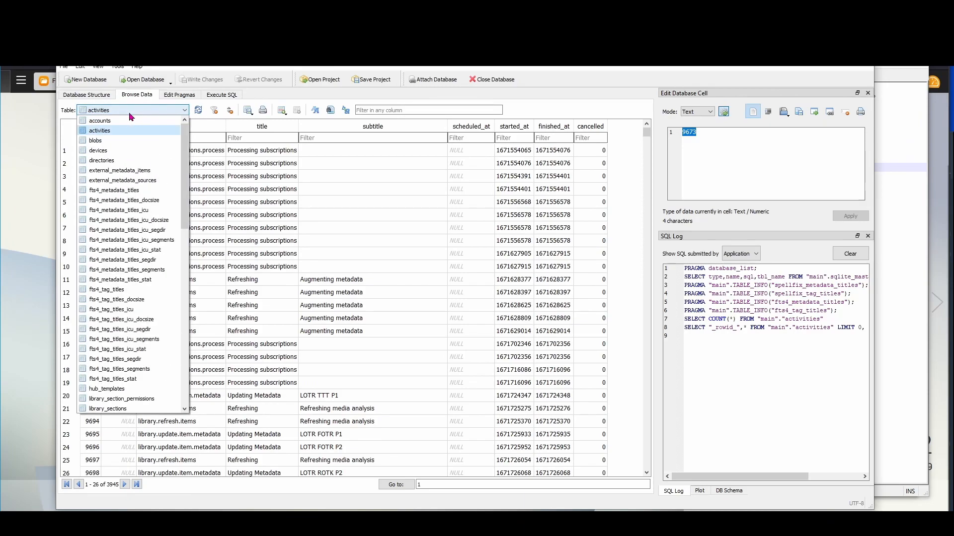
{"action": "scroll", "coordinate": [128, 194], "scroll_direction": "down", "scroll_amount": 11}
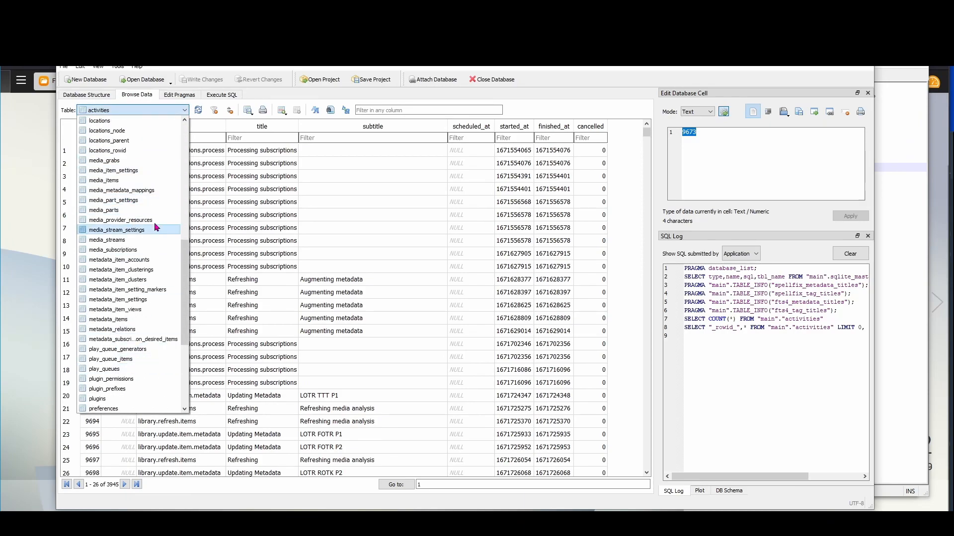
{"action": "left_click", "coordinate": [144, 96]}
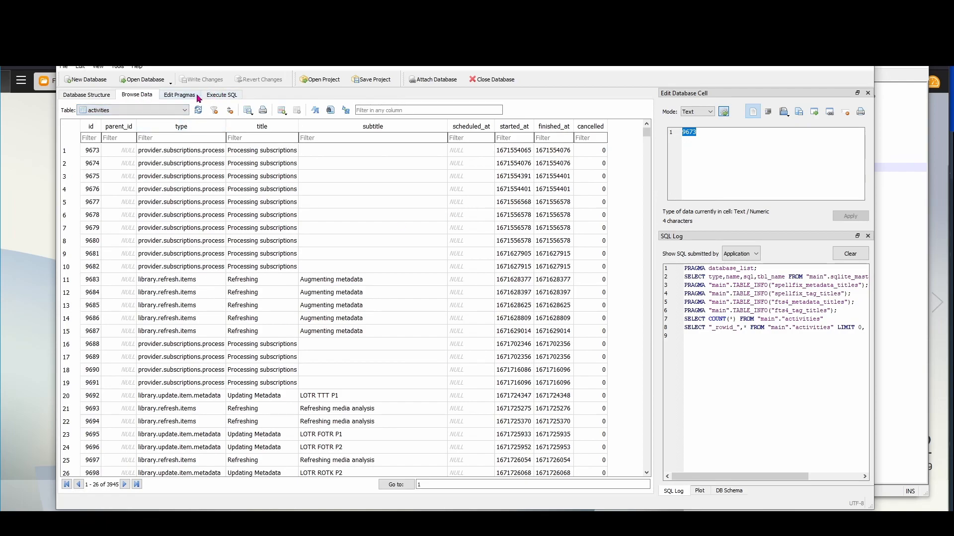
{"action": "left_click", "coordinate": [228, 98]}
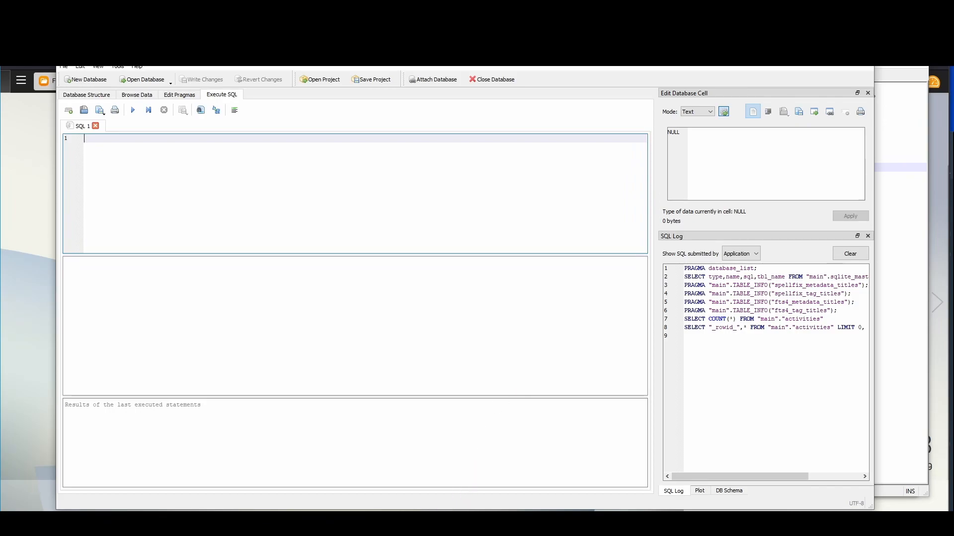
Copy the Wishlist query from _Demo.txt into the SQL editor and execute it
{"action": "left_click", "coordinate": [375, 497]}
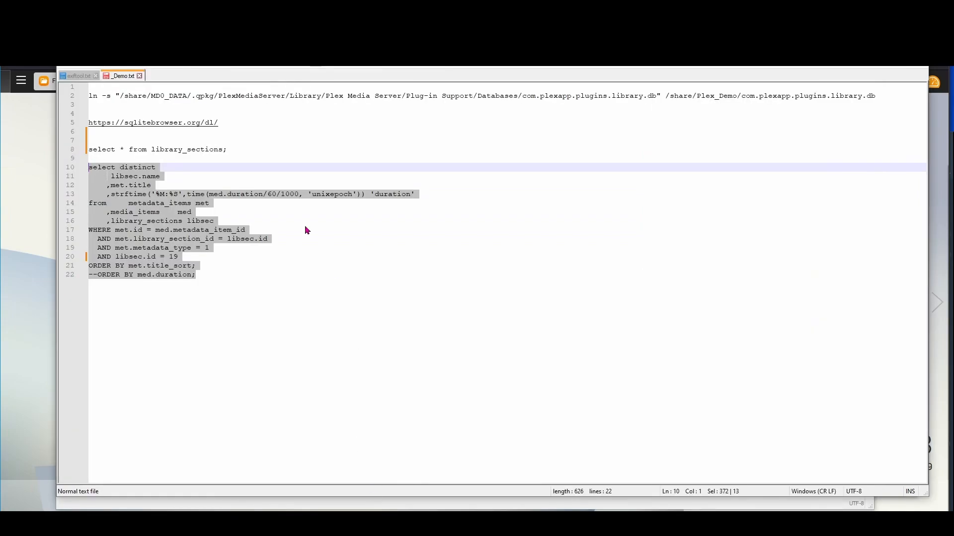
{"action": "left_click_drag", "start_coordinate": [223, 274], "coordinate": [84, 172]}
{"action": "key", "text": "ctrl+c"}
{"action": "key", "text": "alt+Tab"}
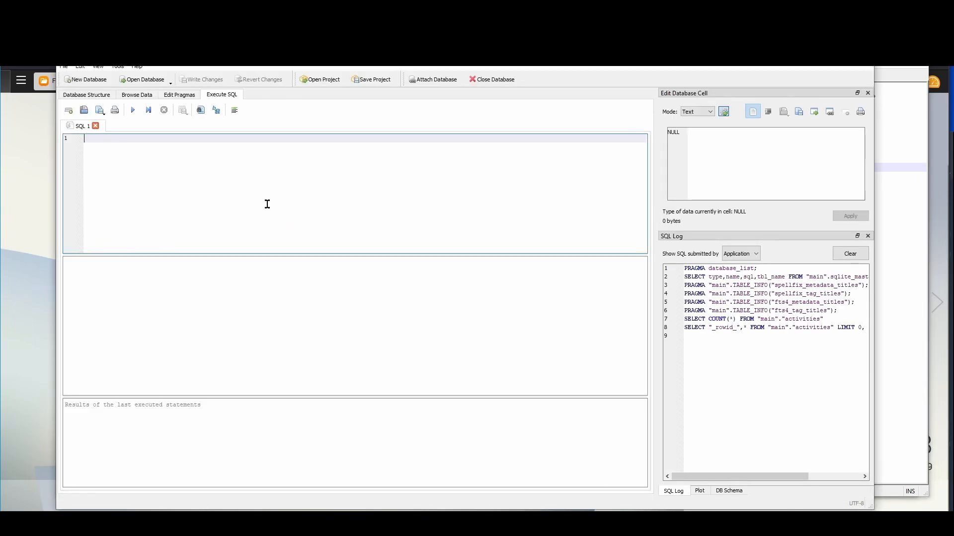
{"action": "key", "text": "ctrl+v"}
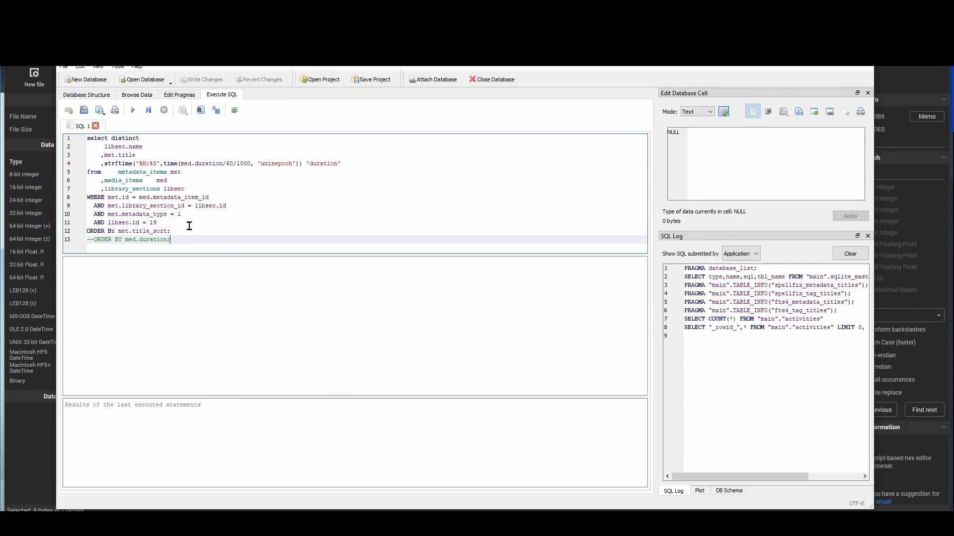
{"action": "left_click", "coordinate": [134, 112]}
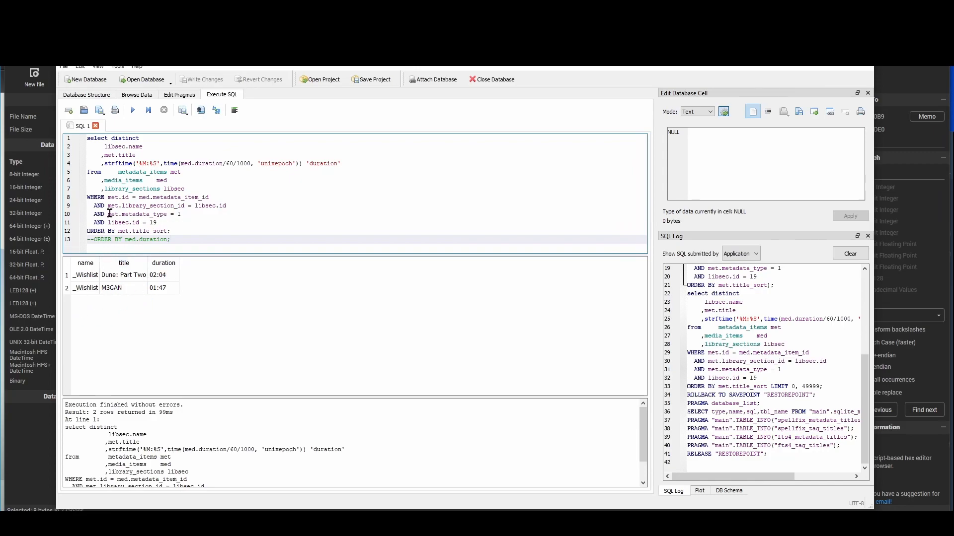
Delete the libsec.name column line and rerun the query for titles and durations only
{"action": "left_click_drag", "start_coordinate": [101, 148], "coordinate": [105, 155]}
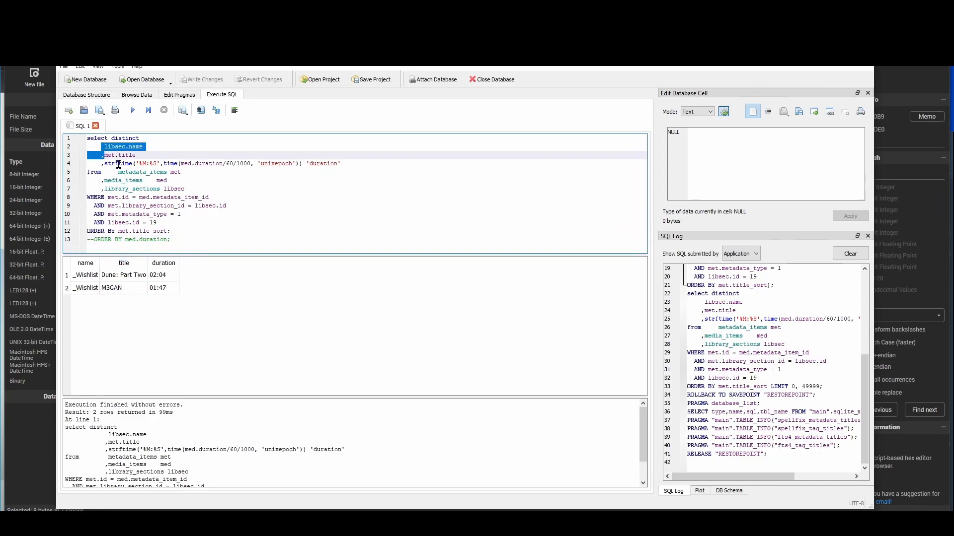
{"action": "key", "text": "Delete"}
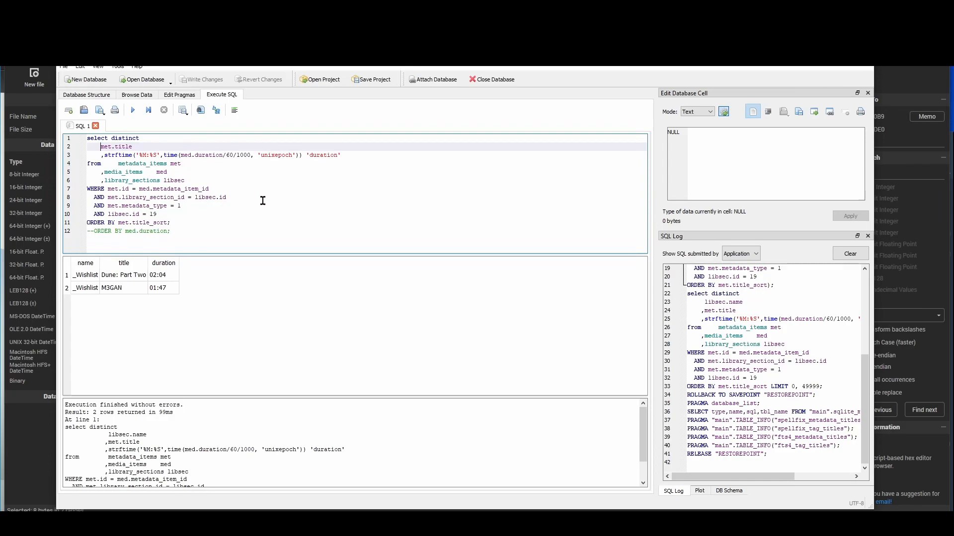
{"action": "left_click", "coordinate": [134, 108]}
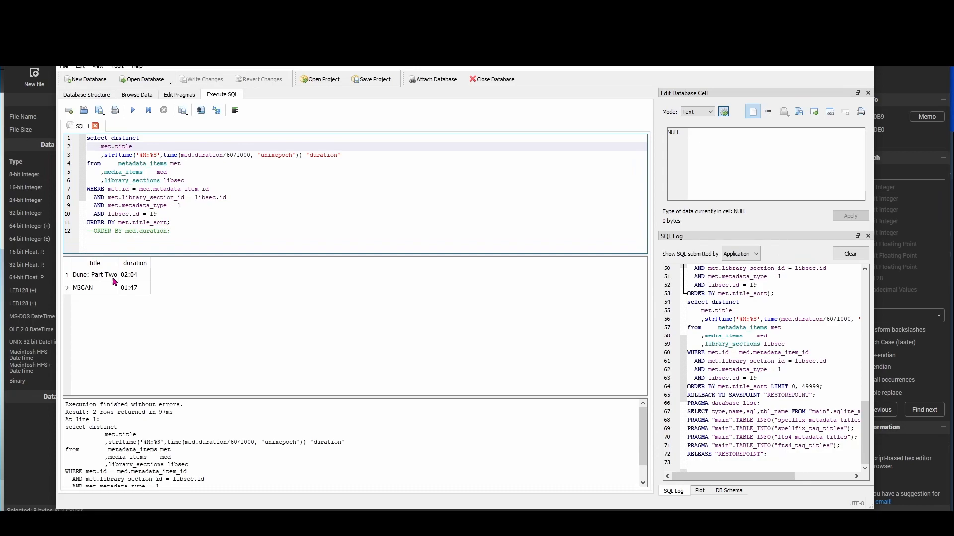
Export the title-sorted results to plex-title.csv
{"action": "left_click", "coordinate": [183, 109]}
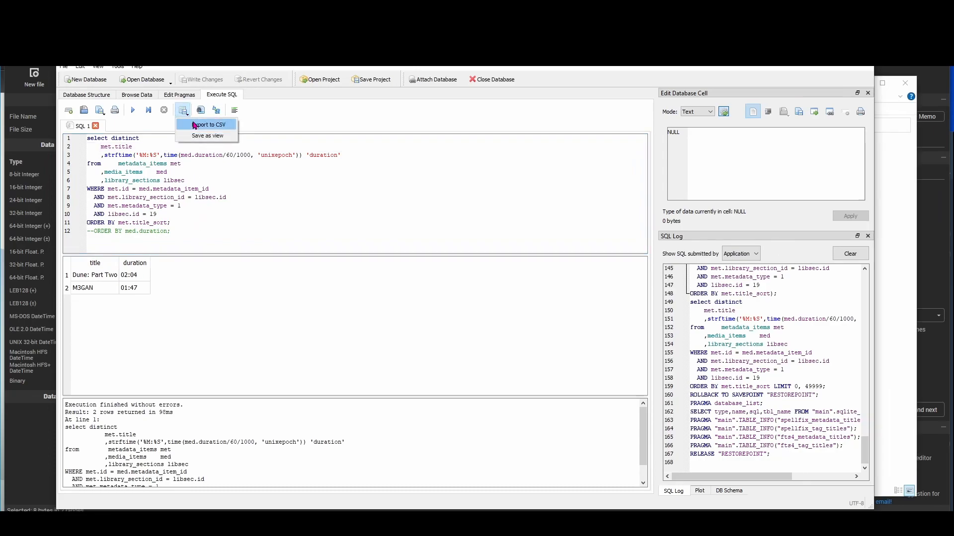
{"action": "left_click", "coordinate": [197, 122]}
{"action": "left_click", "coordinate": [498, 315]}
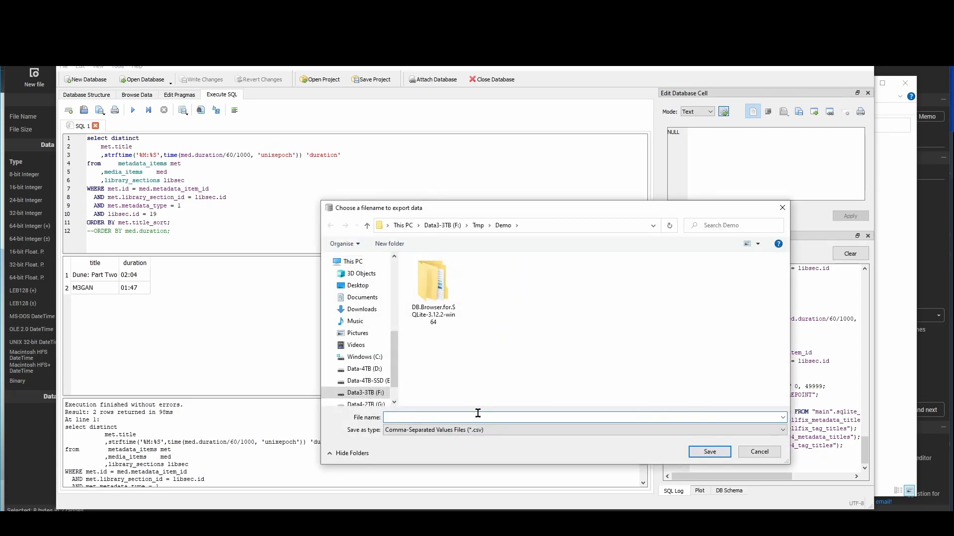
{"action": "type", "text": "plex-title"}
{"action": "key", "text": "Return"}
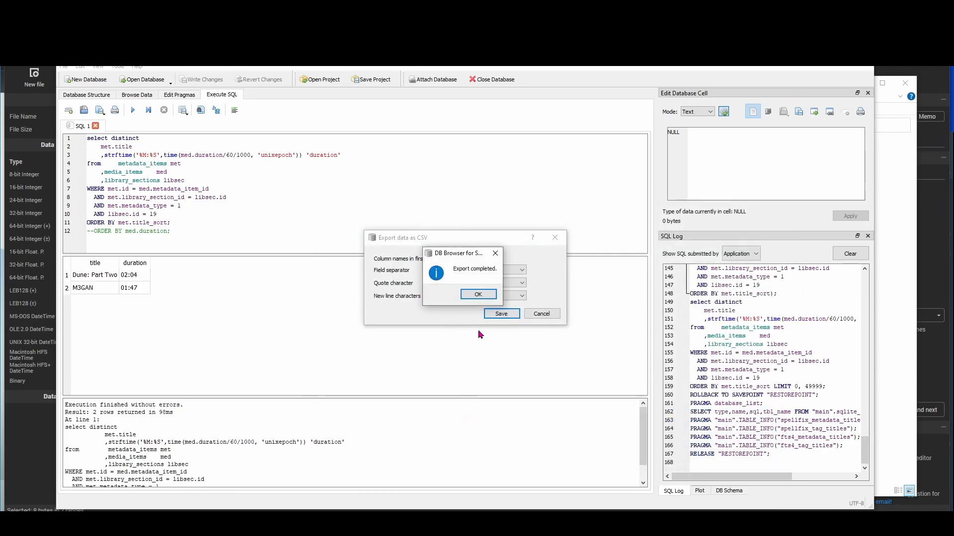
{"action": "left_click", "coordinate": [472, 297]}
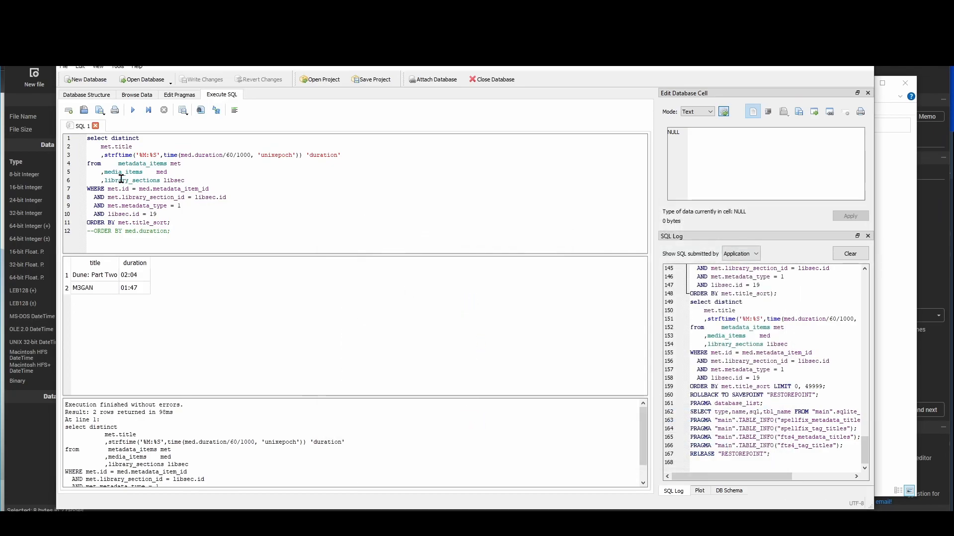
Switch the query to ORDER BY med.duration, comment out title_sort, and rerun it
{"action": "left_click", "coordinate": [155, 230]}
{"action": "key", "text": "Delete"}
{"action": "key", "text": "Delete"}
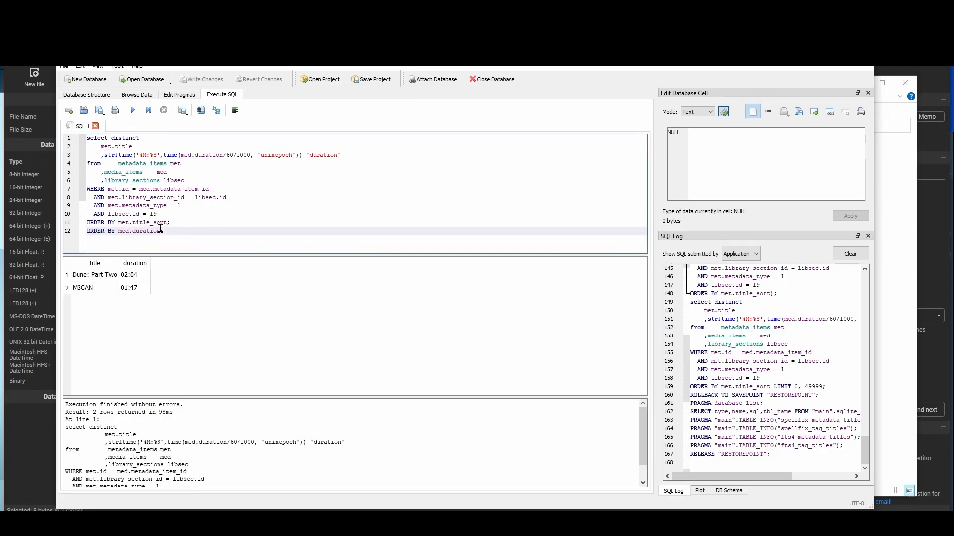
{"action": "key", "text": "Up"}
{"action": "type", "text": "--"}
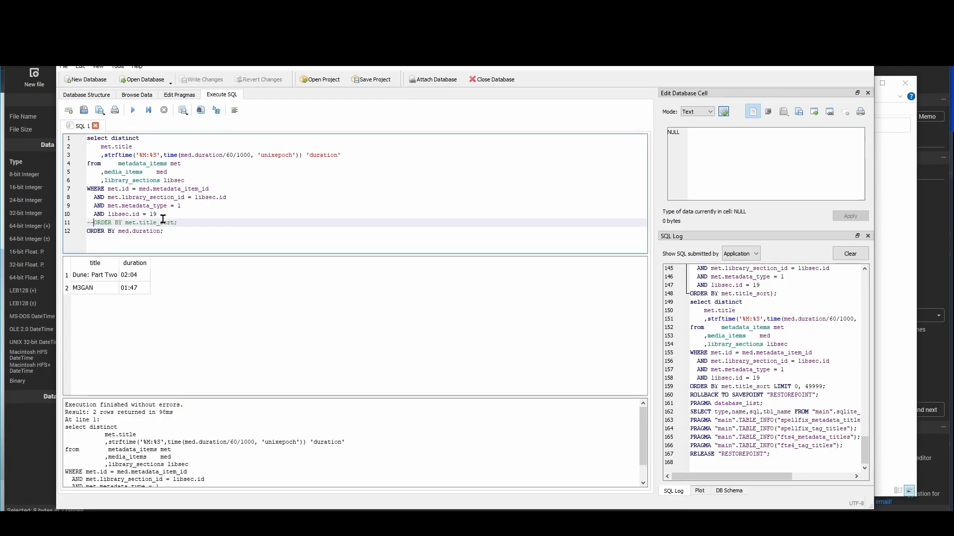
{"action": "left_click", "coordinate": [133, 110]}
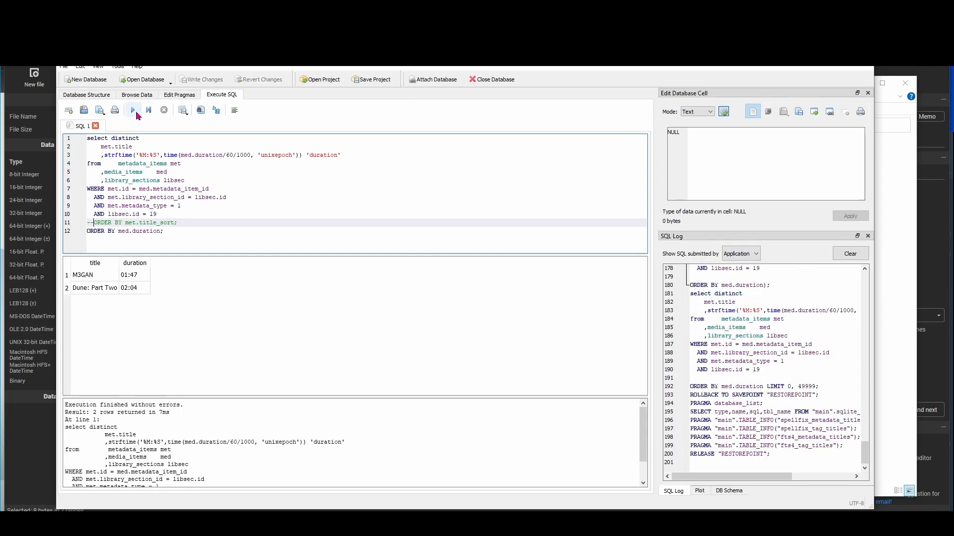
Export the duration-sorted results to plex-dur.csv
{"action": "left_click", "coordinate": [185, 112]}
{"action": "left_click", "coordinate": [201, 127]}
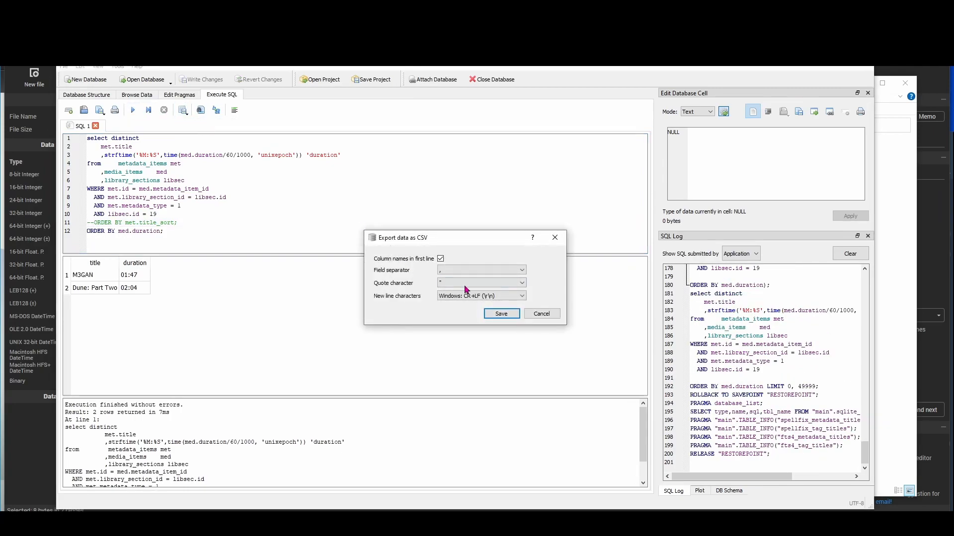
{"action": "left_click", "coordinate": [501, 314]}
{"action": "left_click", "coordinate": [492, 308]}
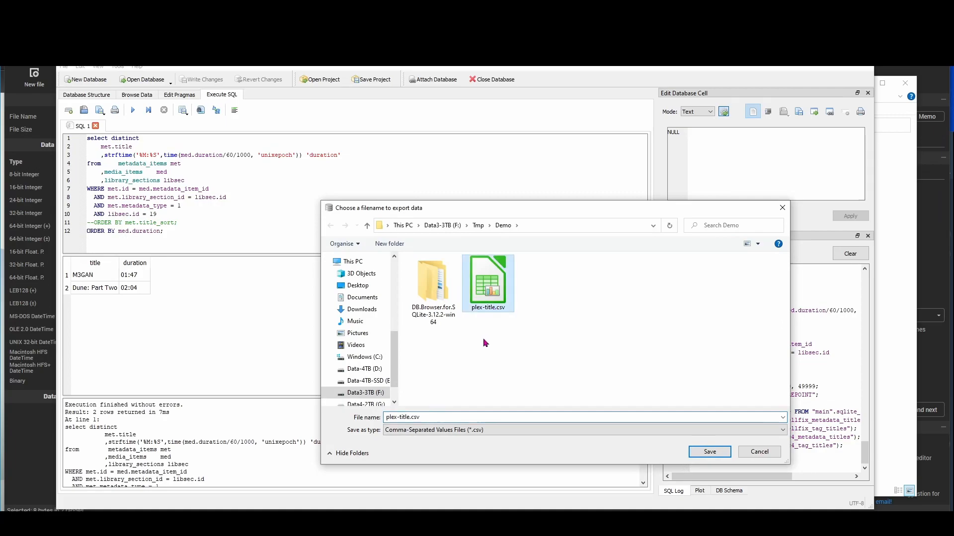
{"action": "left_click", "coordinate": [400, 416]}
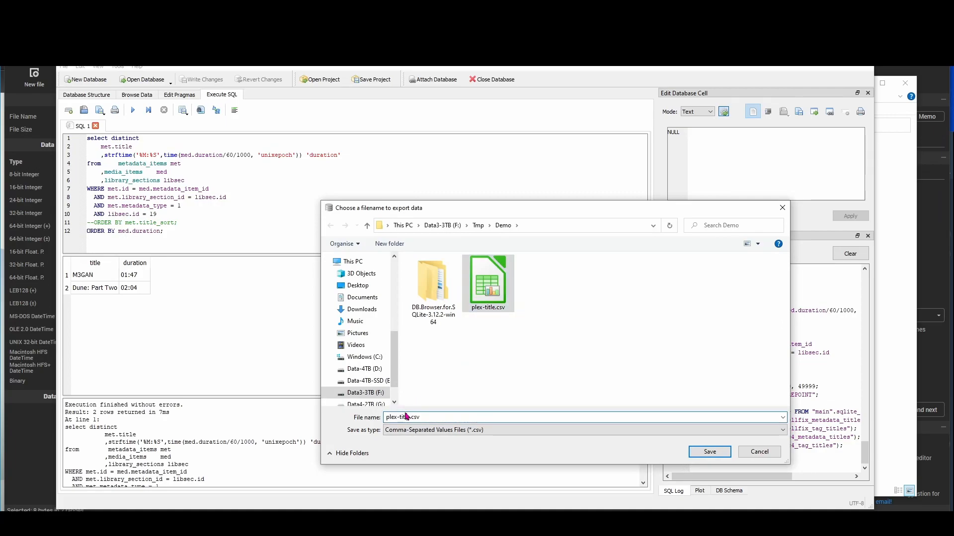
{"action": "key", "text": "BackSpace"}
{"action": "key", "text": "BackSpace"}
{"action": "key", "text": "Delete"}
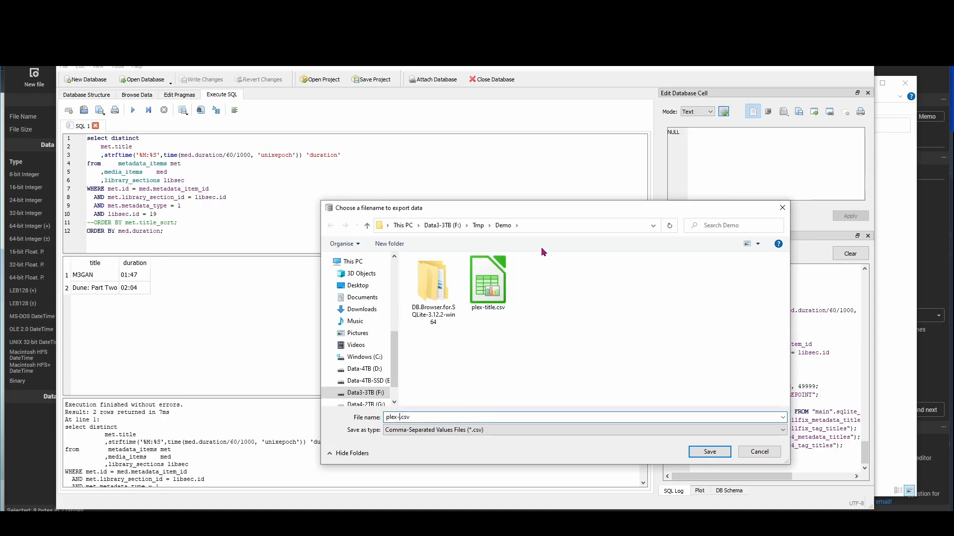
{"action": "type", "text": "dur"}
{"action": "key", "text": "Return"}
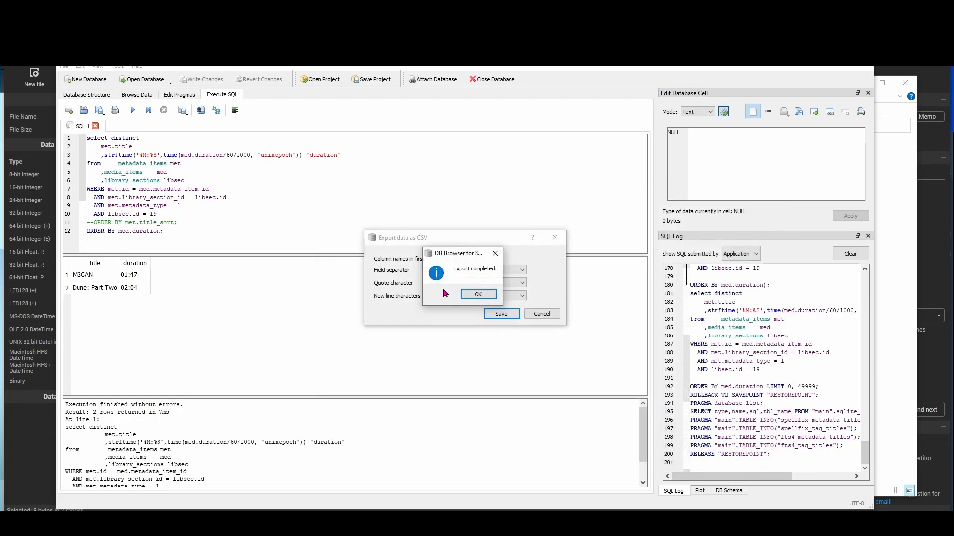
Dismiss the Export completed message and switch to the Demo folder in File Explorer
{"action": "left_click", "coordinate": [476, 295]}
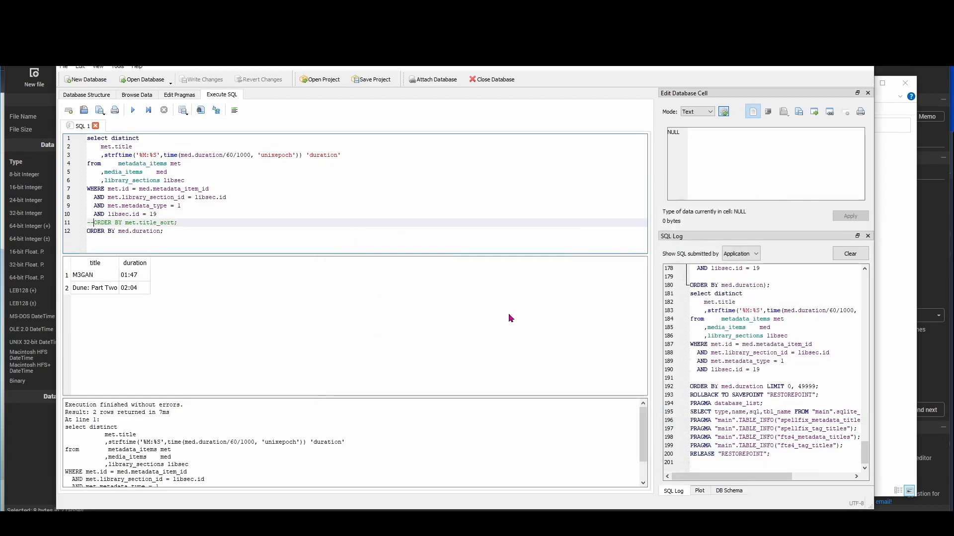
{"action": "left_click", "coordinate": [501, 522]}
{"action": "left_click", "coordinate": [451, 479]}
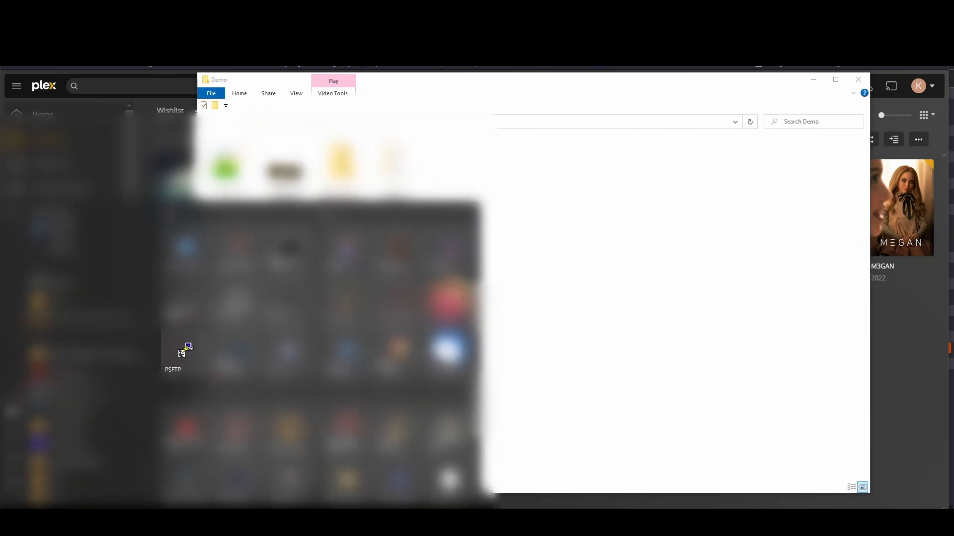
Launch PSFTP and run the open 192.168.1.61 command copied from the notes
{"action": "double_click", "coordinate": [184, 352]}
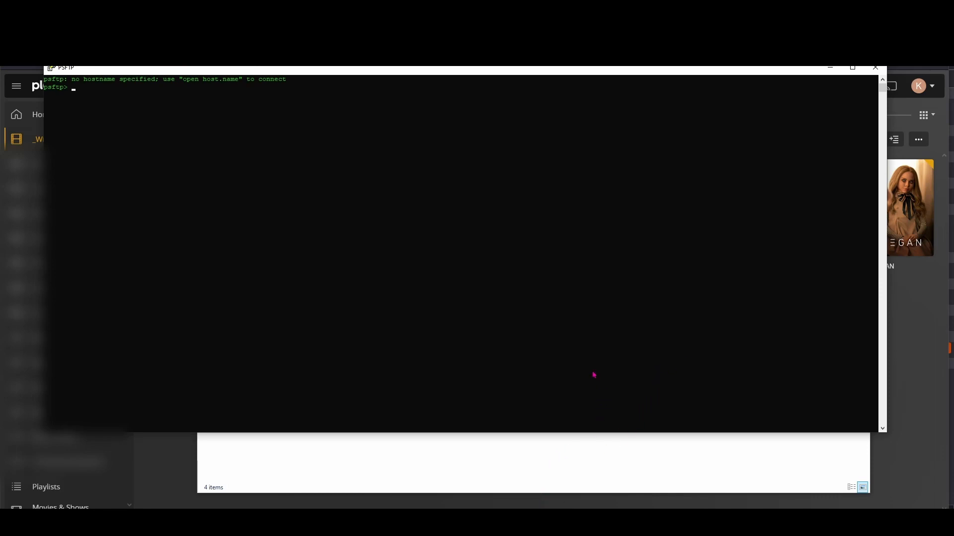
{"action": "left_click", "coordinate": [381, 520]}
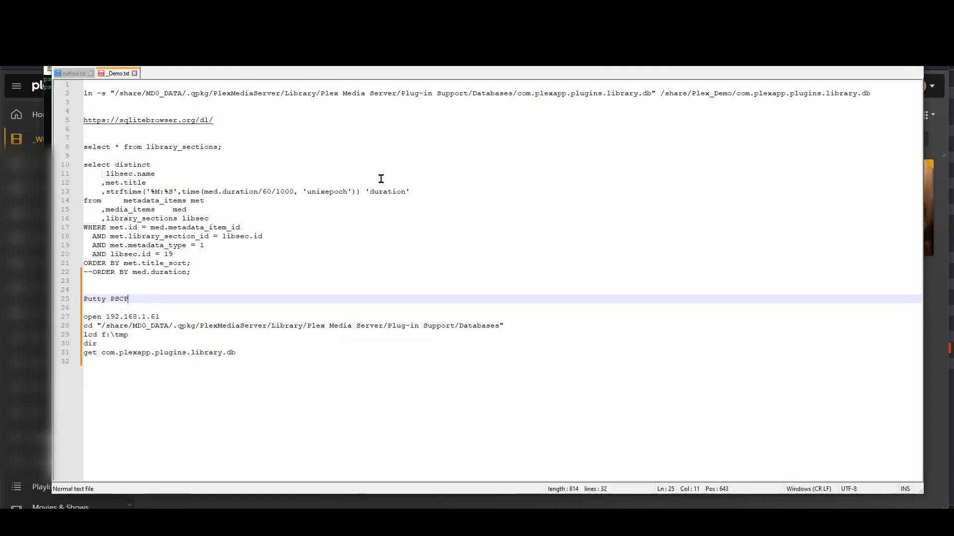
{"action": "left_click", "coordinate": [80, 318]}
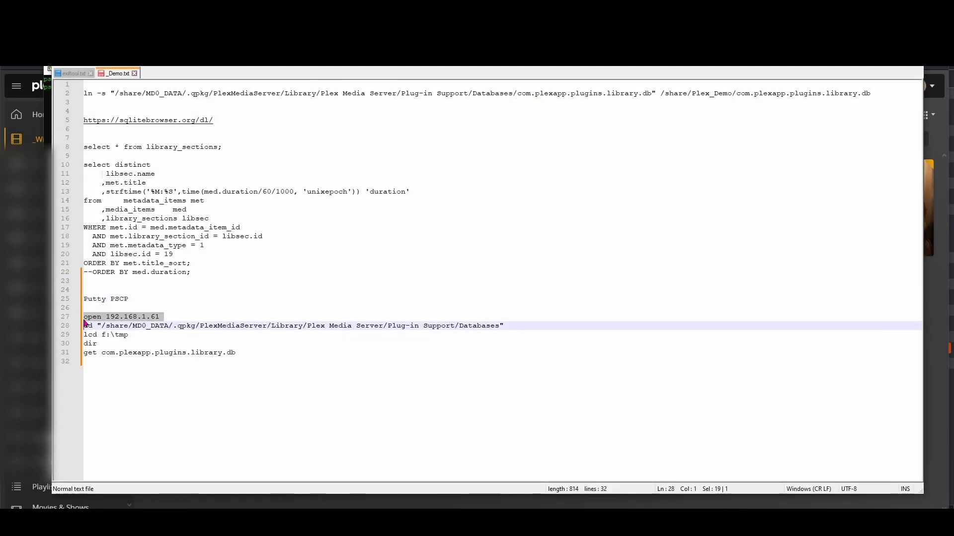
{"action": "key", "text": "ctrl+c"}
{"action": "key", "text": "alt+Tab"}
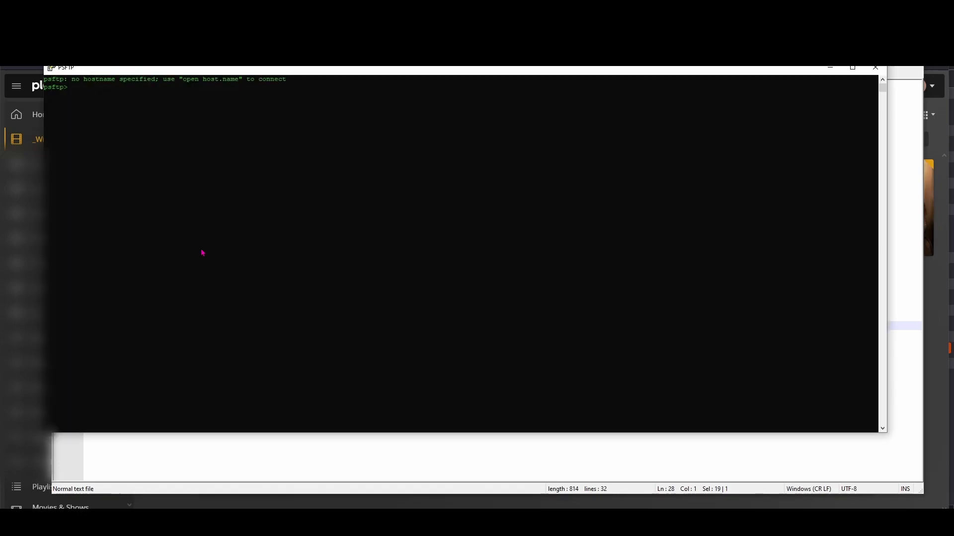
{"action": "right_click", "coordinate": [201, 254]}
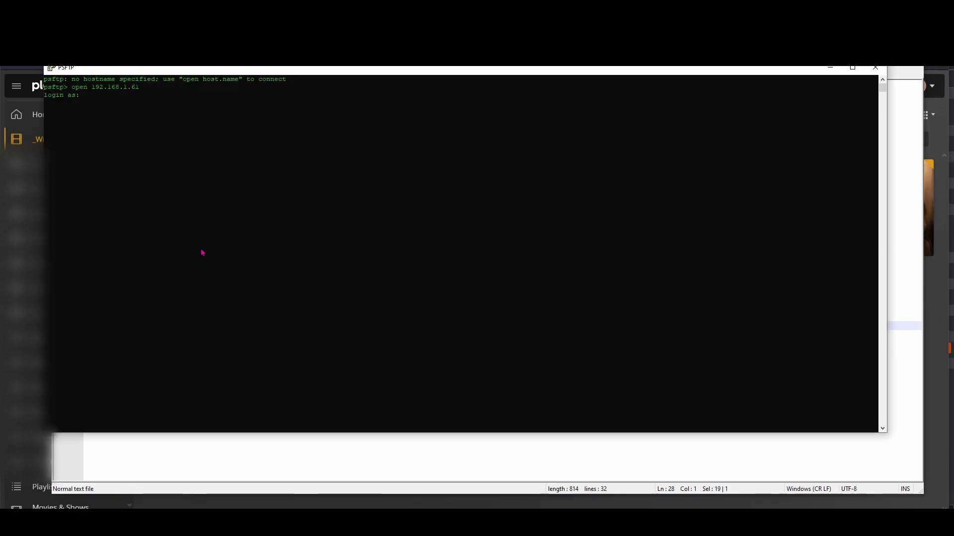
Log in with the NAS login name and password to reach /root
{"action": "type", "text": "admin"}
{"action": "key", "text": "Return"}
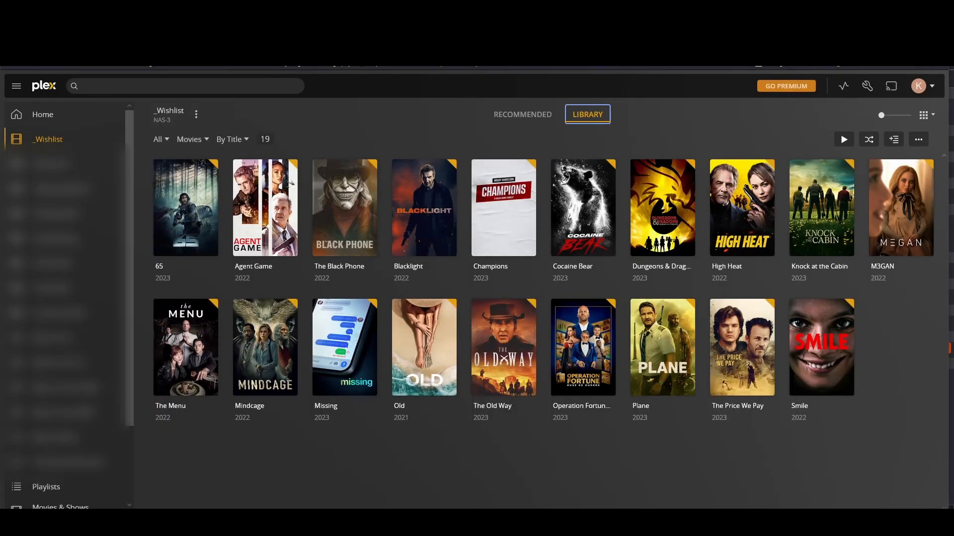
{"action": "key", "text": "ctrl+shift+y"}
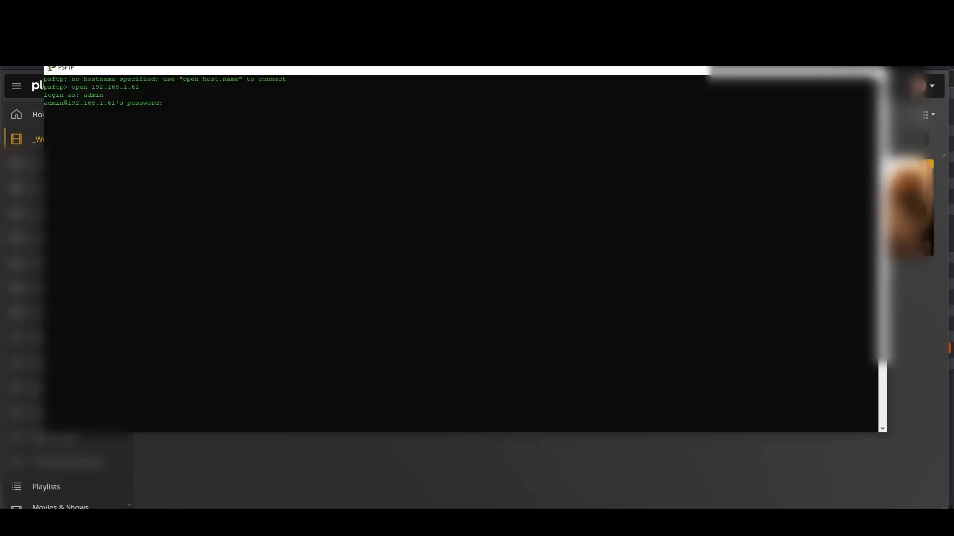
{"action": "key", "text": "Return"}
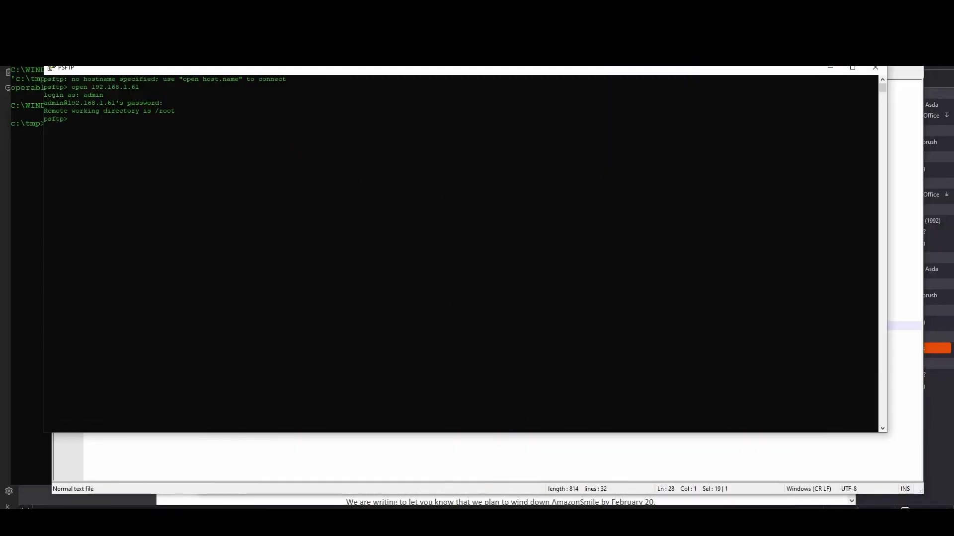
Change the remote PSFTP directory to the NAS Plex Databases folder using the cd command from the notes
{"action": "key", "text": "alt+Tab"}
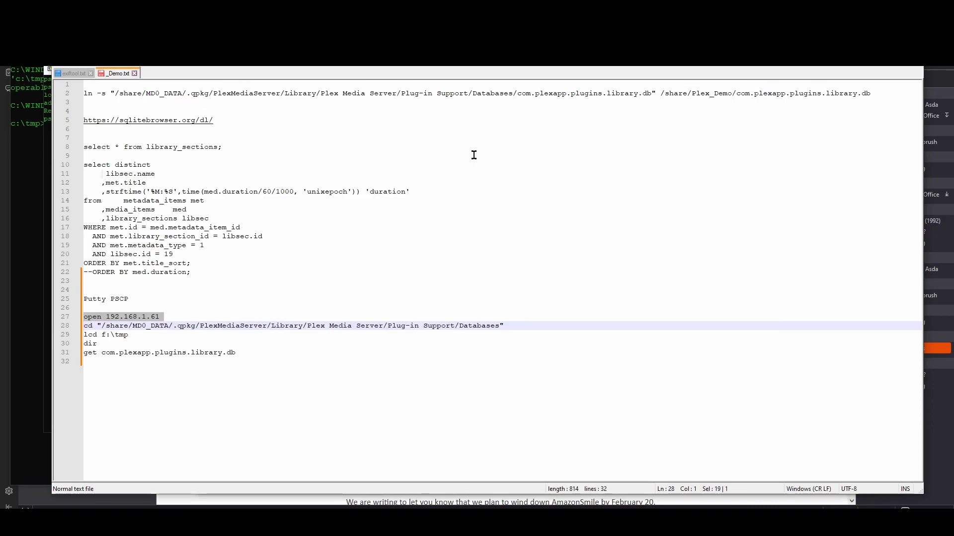
{"action": "key", "text": "Down"}
{"action": "key", "text": "Up"}
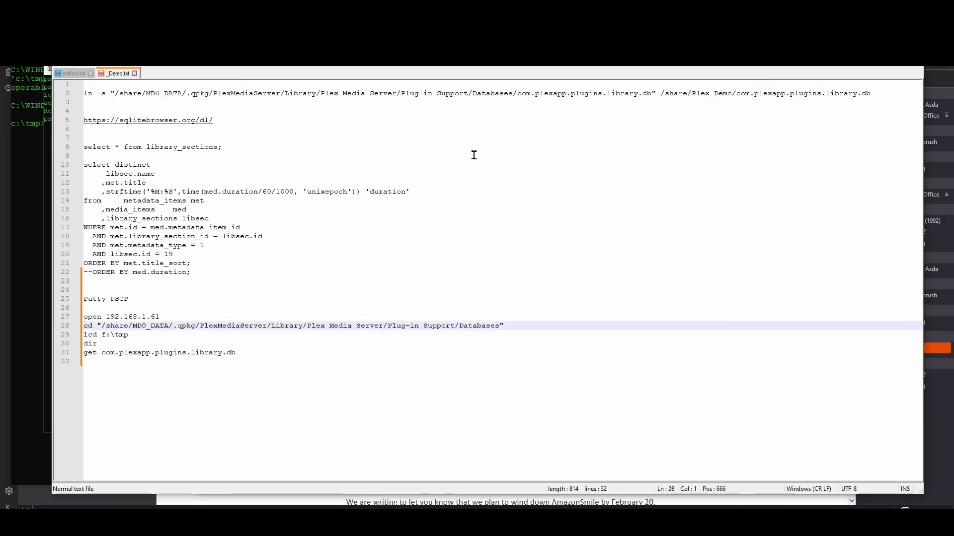
{"action": "key", "text": "shift+End"}
{"action": "key", "text": "alt+Tab"}
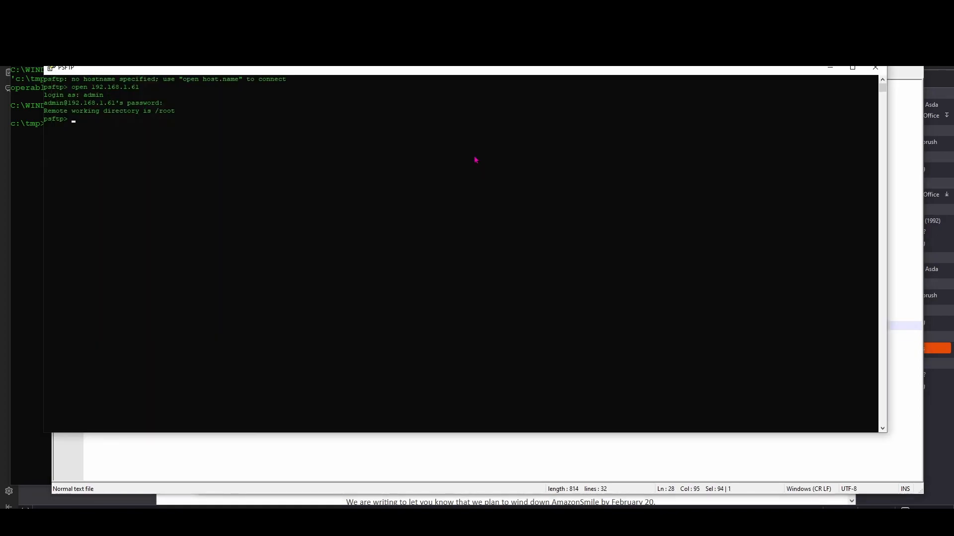
{"action": "key", "text": "ctrl+v"}
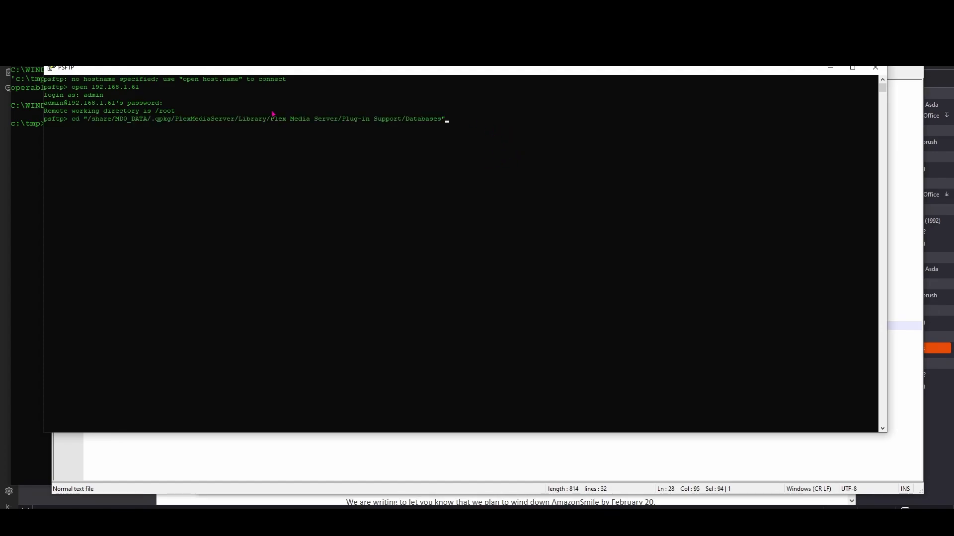
{"action": "key", "text": "Return"}
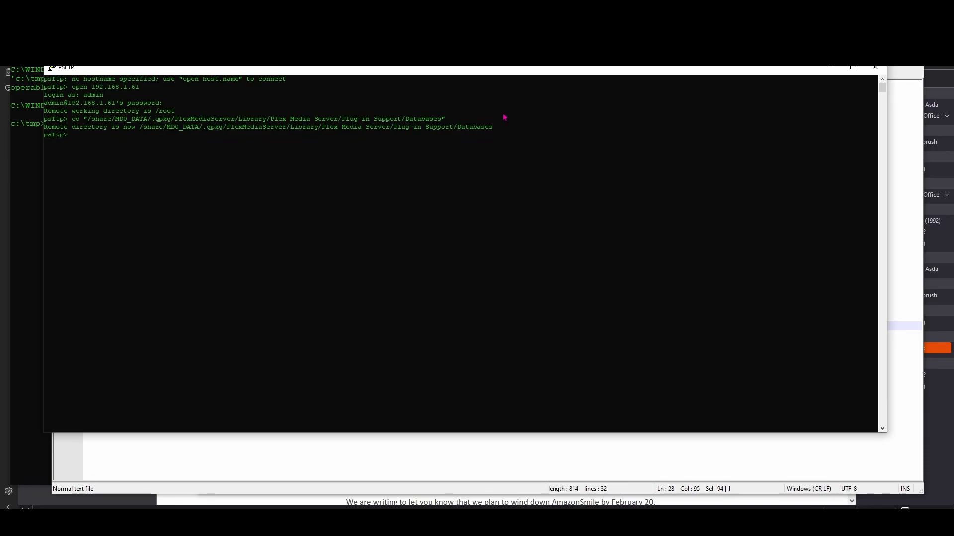
Set the local PSFTP folder to f:\tmp\demo with lcd
{"action": "key", "text": "alt+Tab"}
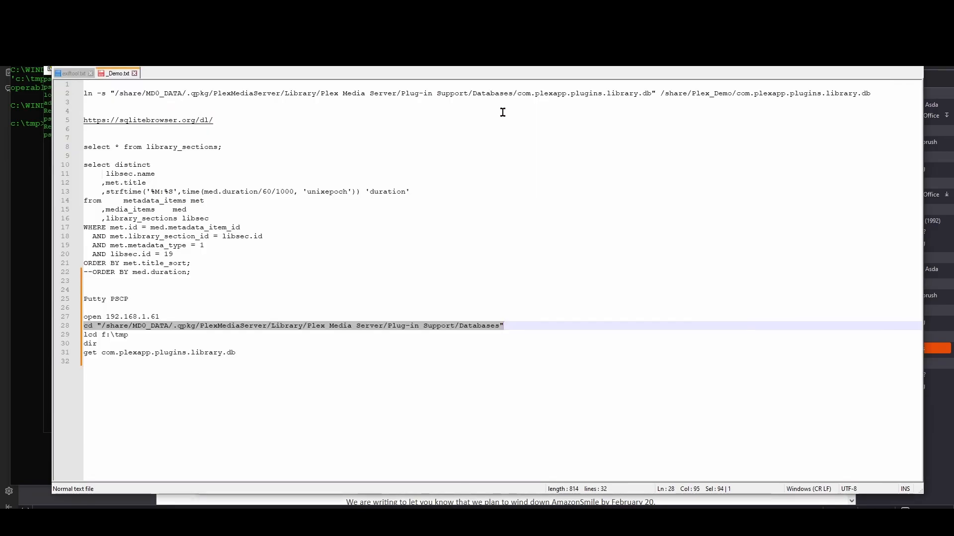
{"action": "key", "text": "Down"}
{"action": "key", "text": "Down"}
{"action": "key", "text": "Up"}
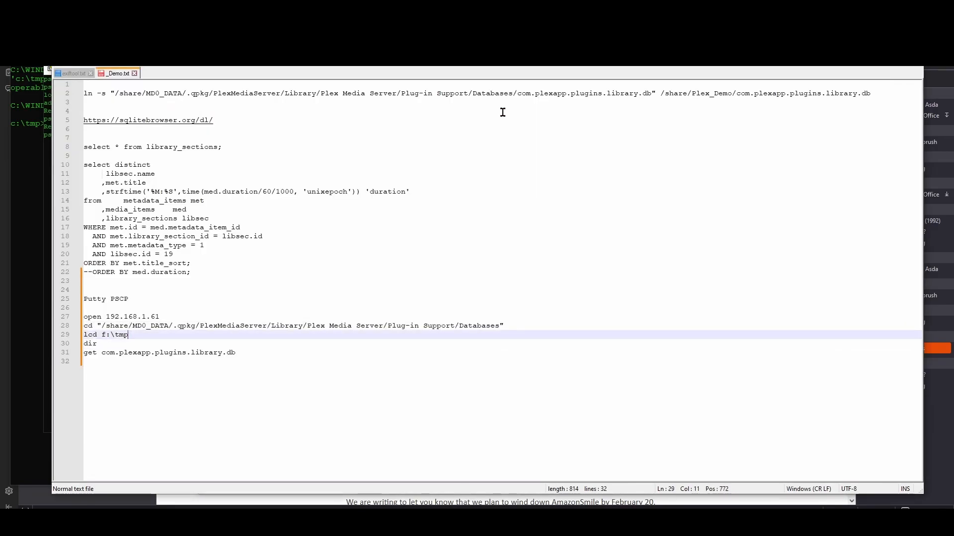
{"action": "type", "text": "\\demo"}
{"action": "key", "text": "shift+Home"}
{"action": "key", "text": "alt+Tab"}
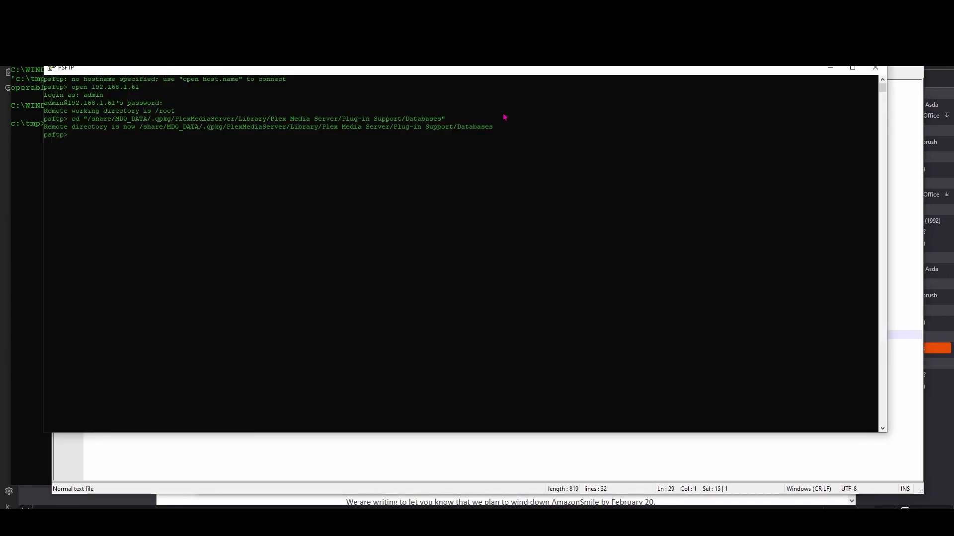
{"action": "key", "text": "ctrl+v"}
{"action": "key", "text": "Return"}
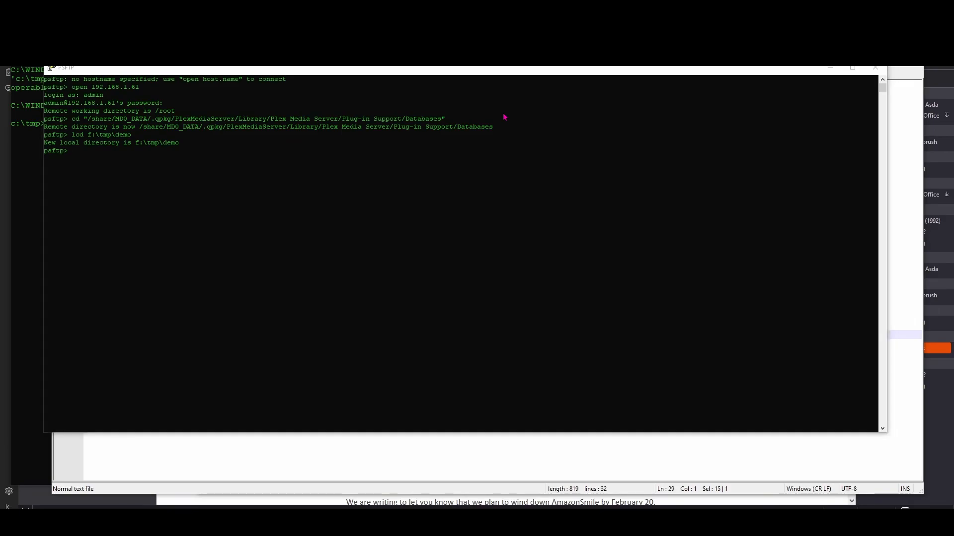
List the remote folder with dir and download com.plexapp.plugins.library.db
{"action": "key", "text": "alt+Tab"}
{"action": "key", "text": "Down"}
{"action": "key", "text": "Down"}
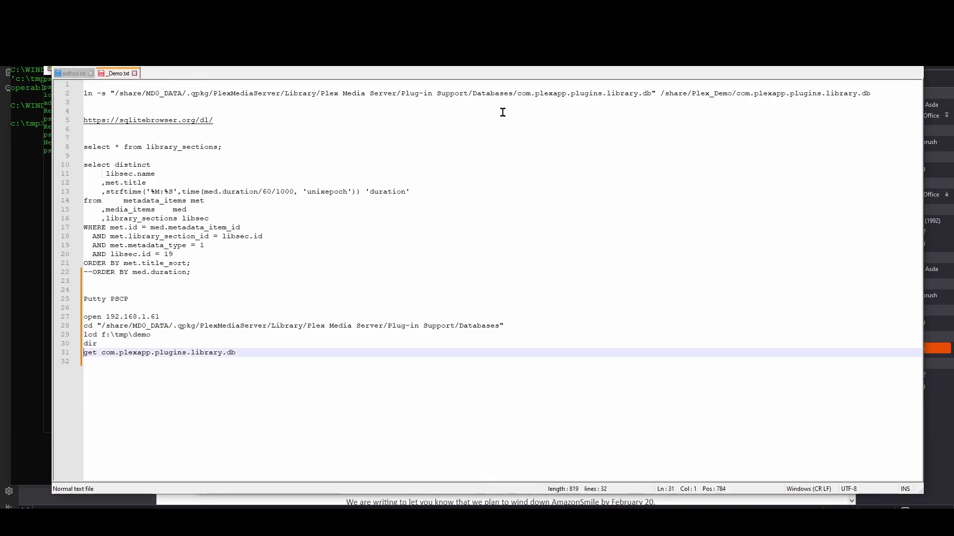
{"action": "key", "text": "shift+End"}
{"action": "key", "text": "alt+Tab"}
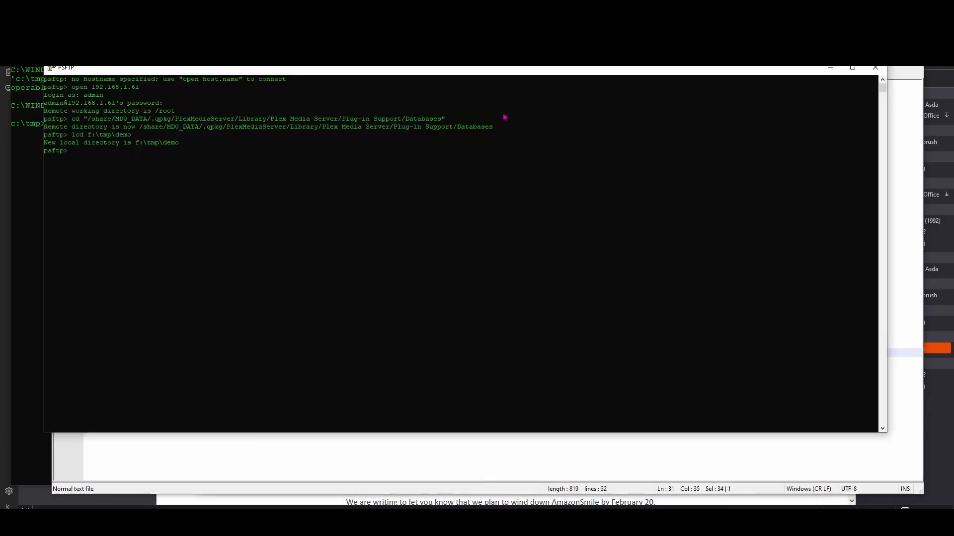
{"action": "type", "text": "dir"}
{"action": "key", "text": "Return"}
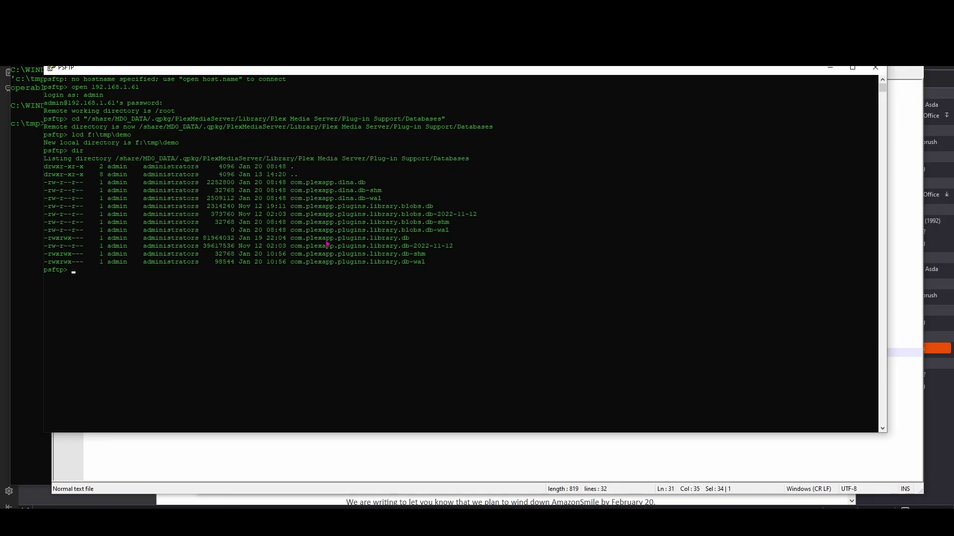
{"action": "type", "text": "get com.plexapp.plugins.library.db"}
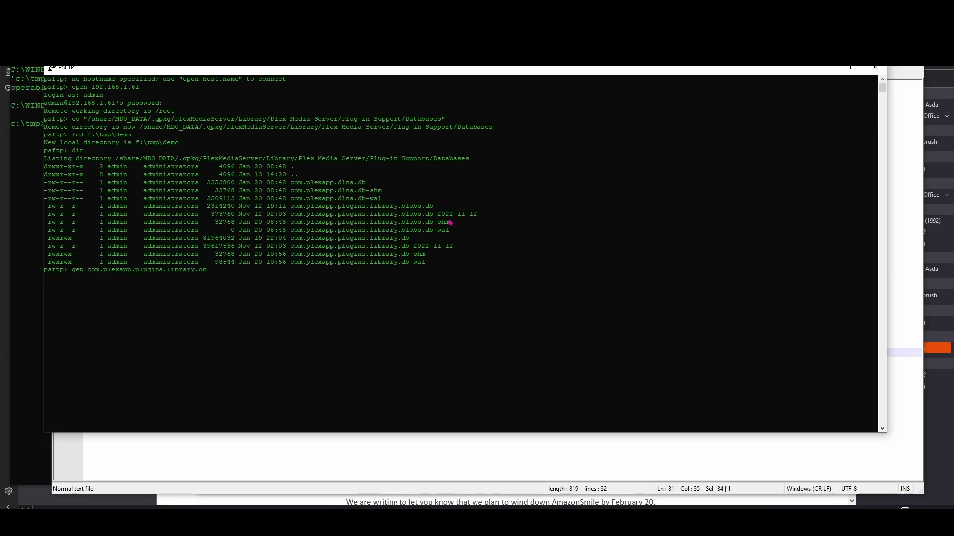
{"action": "key", "text": "Return"}
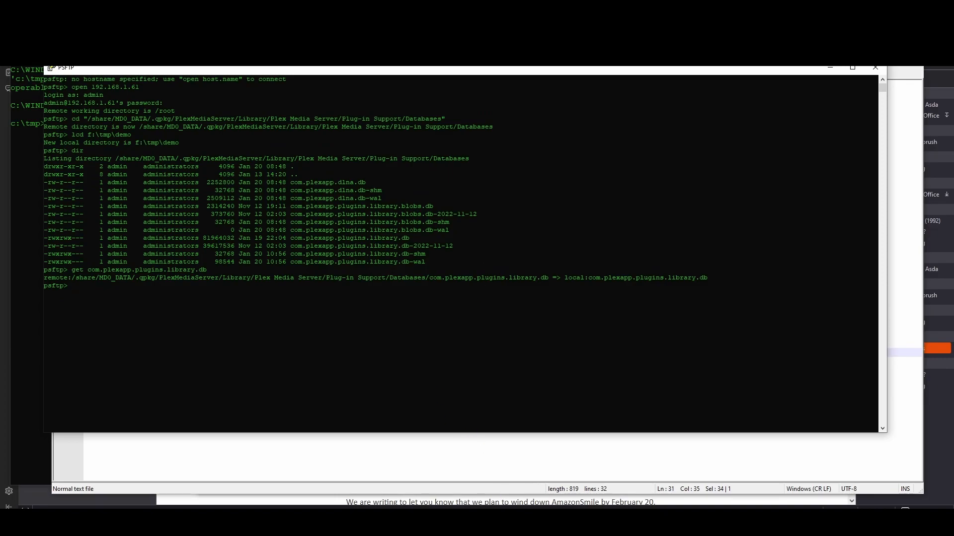
Run DB Browser for SQLite.exe from the DB Browser for SQLite folder in the Demo window
{"action": "left_click", "coordinate": [494, 469]}
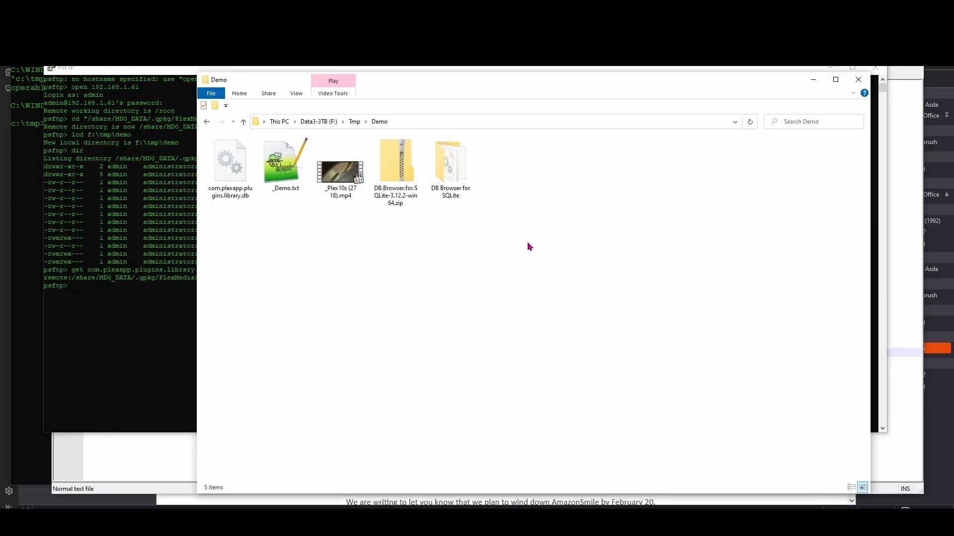
{"action": "left_click", "coordinate": [445, 172]}
{"action": "double_click", "coordinate": [445, 172]}
{"action": "scroll", "coordinate": [258, 229], "scroll_direction": "down", "scroll_amount": 10}
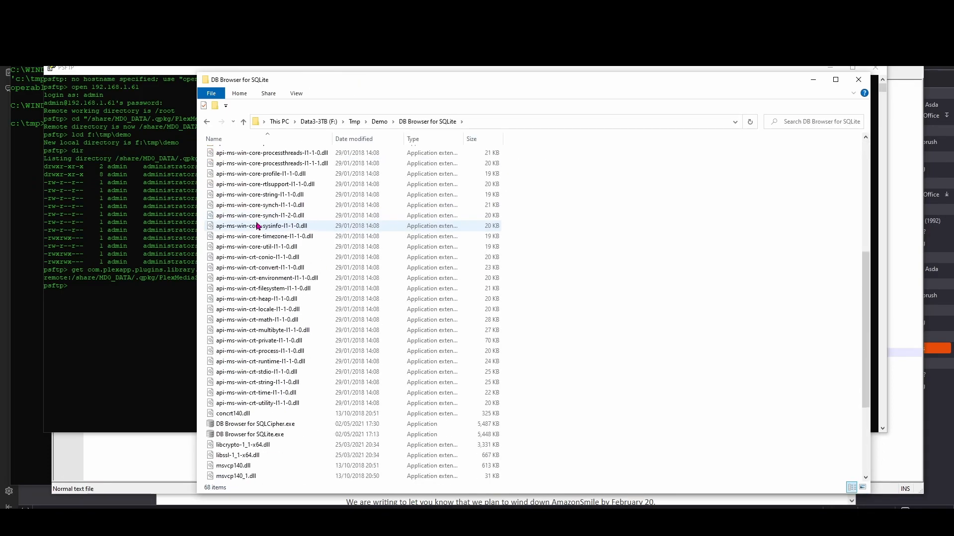
{"action": "left_click", "coordinate": [264, 302]}
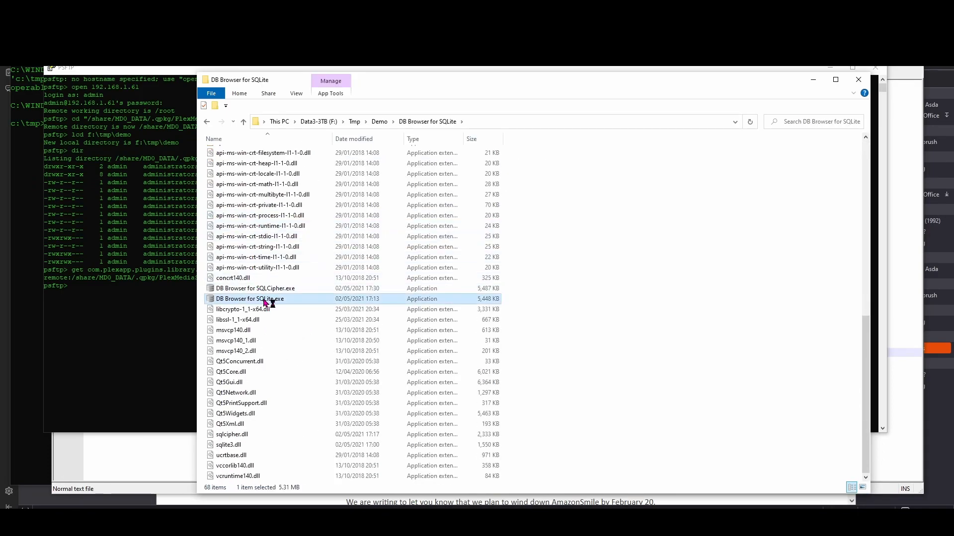
{"action": "key", "text": "Return"}
Open the downloaded com.plexapp.plugins.library.db database and glance at its accounts table
{"action": "left_click", "coordinate": [135, 81]}
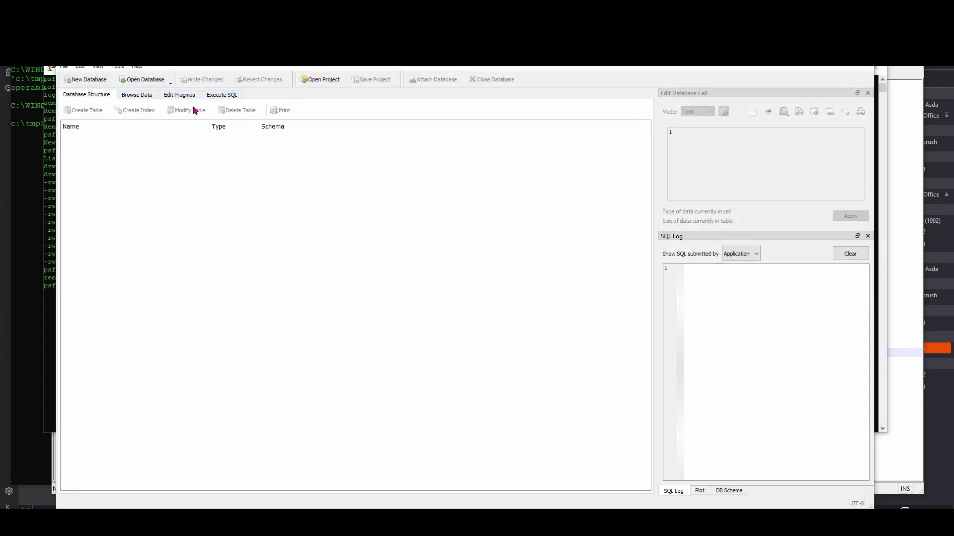
{"action": "left_click", "coordinate": [242, 87]}
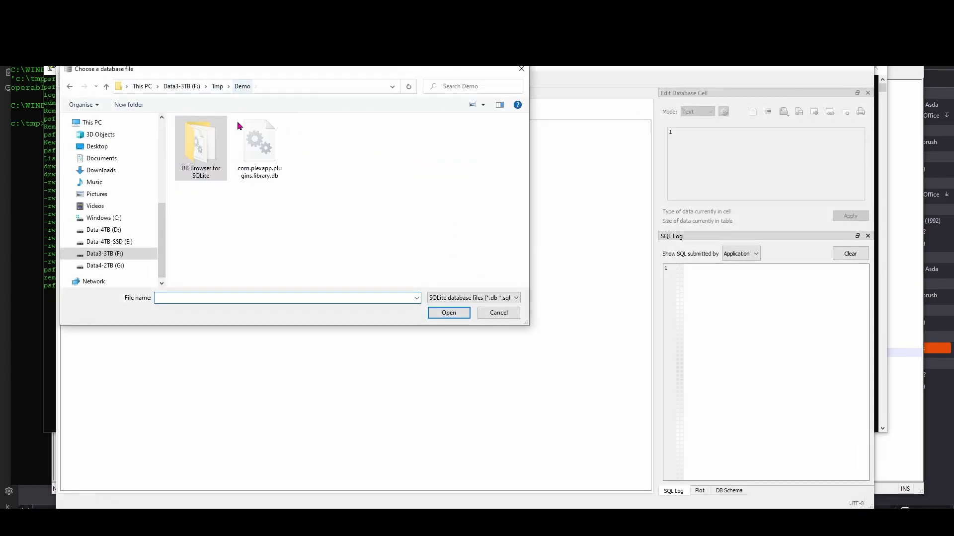
{"action": "double_click", "coordinate": [261, 159]}
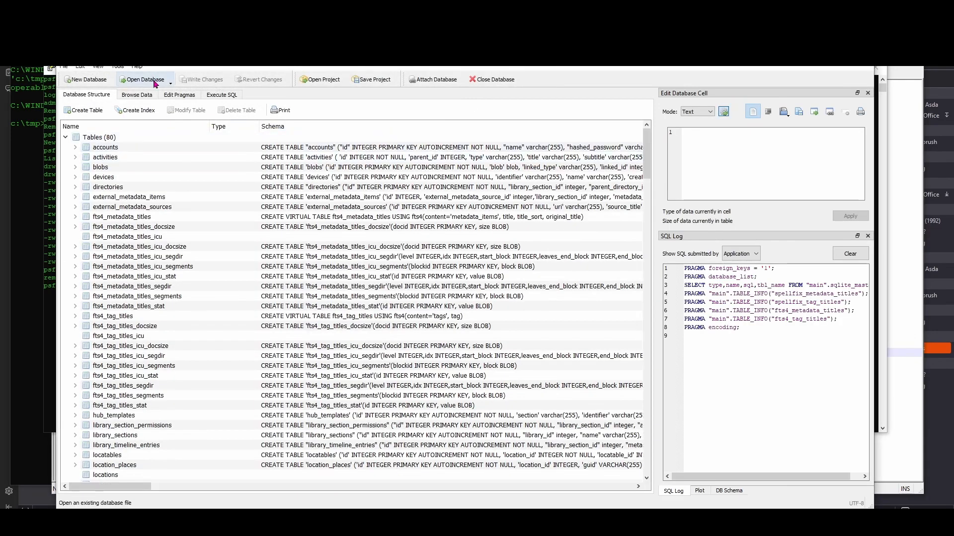
{"action": "left_click", "coordinate": [147, 96]}
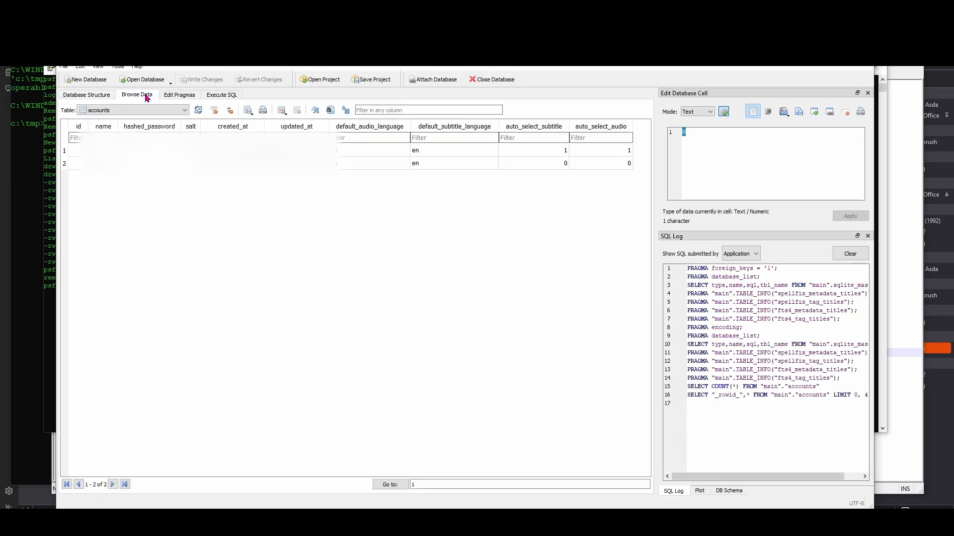
{"action": "left_click", "coordinate": [106, 96]}
Run 'select * from library_sections;' in Execute SQL, returning 14 rows
{"action": "left_click", "coordinate": [223, 95]}
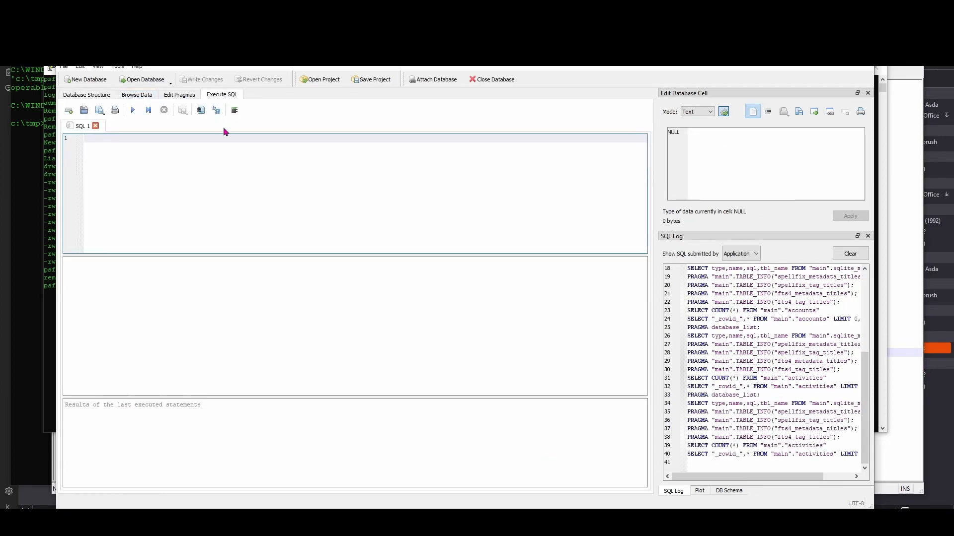
{"action": "key", "text": "alt+Tab"}
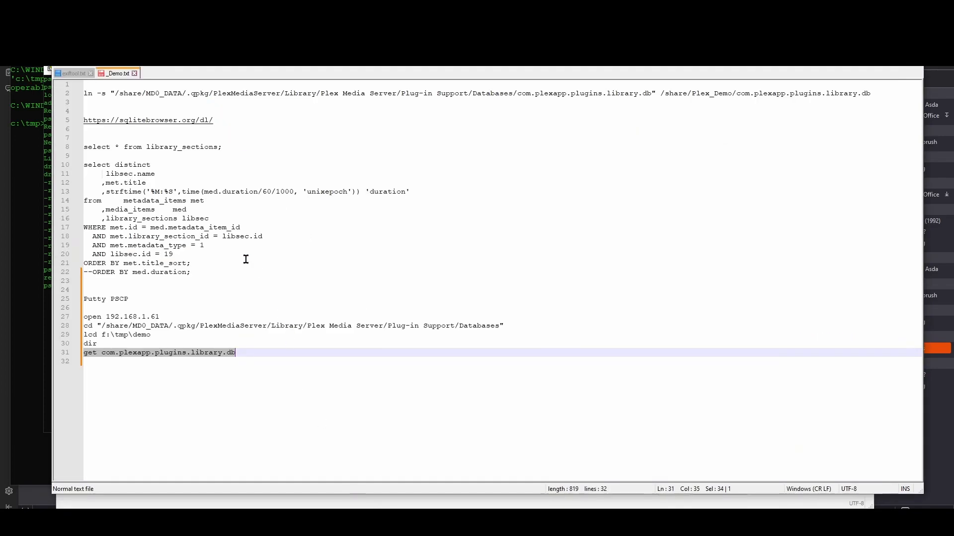
{"action": "left_click_drag", "start_coordinate": [233, 149], "coordinate": [84, 148]}
{"action": "key", "text": "ctrl+c"}
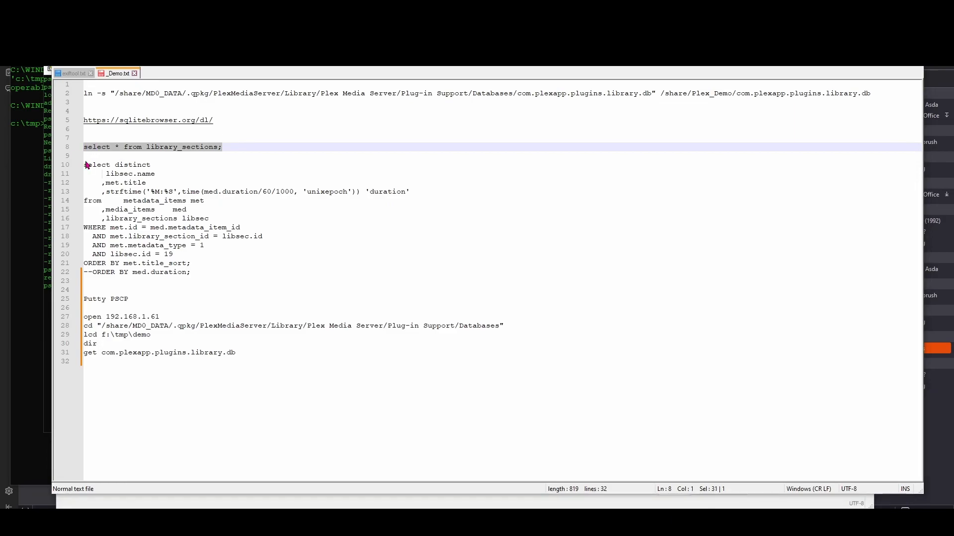
{"action": "key", "text": "alt+Tab"}
{"action": "key", "text": "ctrl+v"}
{"action": "left_click", "coordinate": [132, 111]}
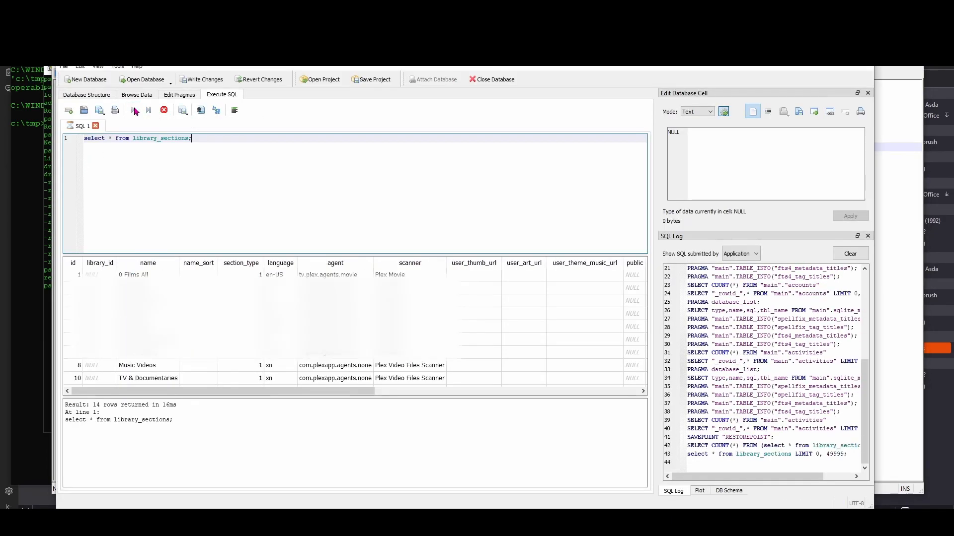